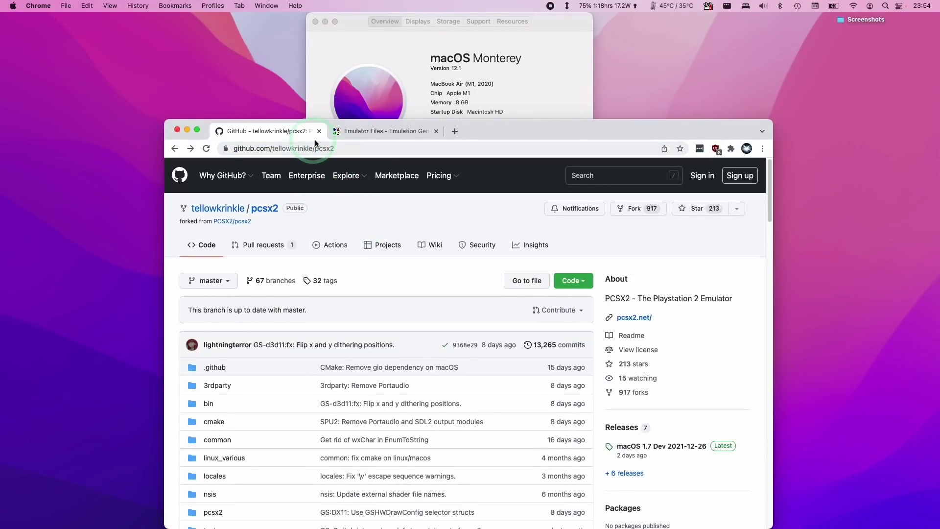
# - Open the releases page of the tellowkrinkle/pcsx2 repository and look through the macOS 1.7 Dev 2021-12-26 and 2021-12-25 release notes
pyautogui.click(368, 147)
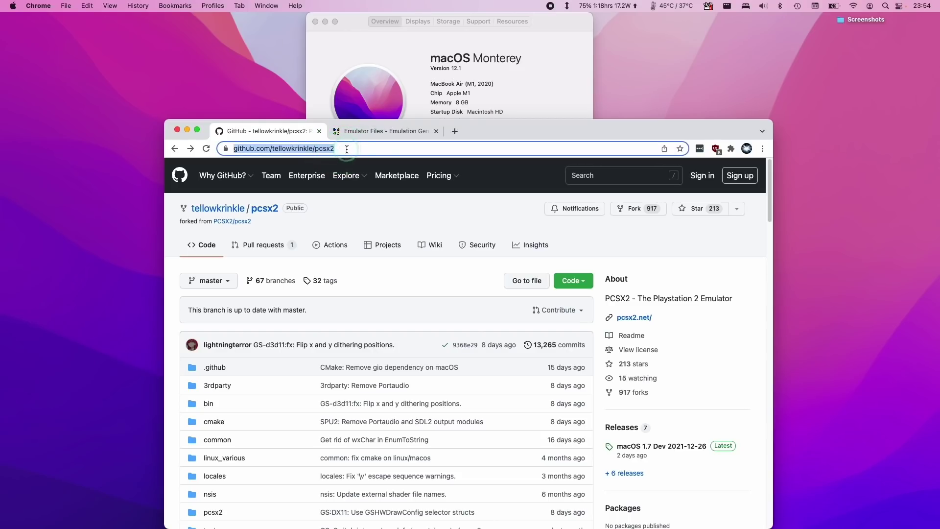
pyautogui.click(486, 214)
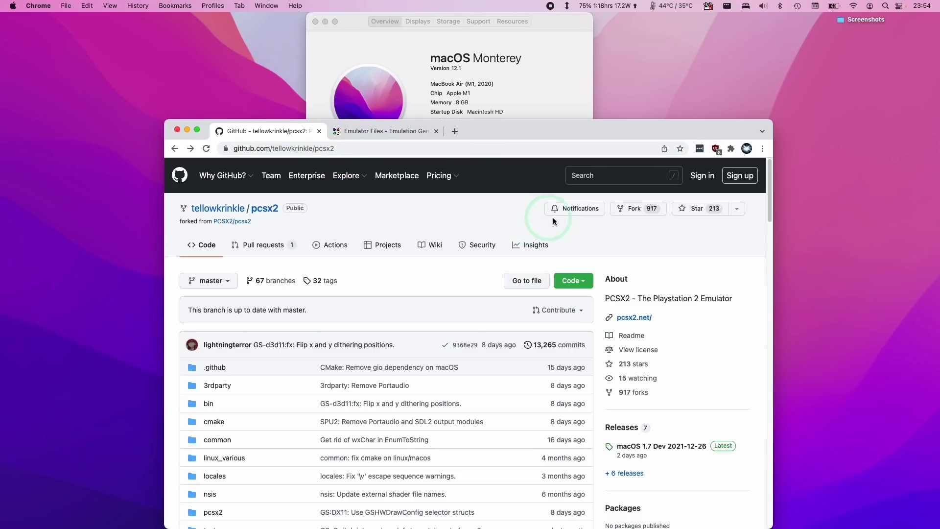
pyautogui.scroll(-5, 591, 238)
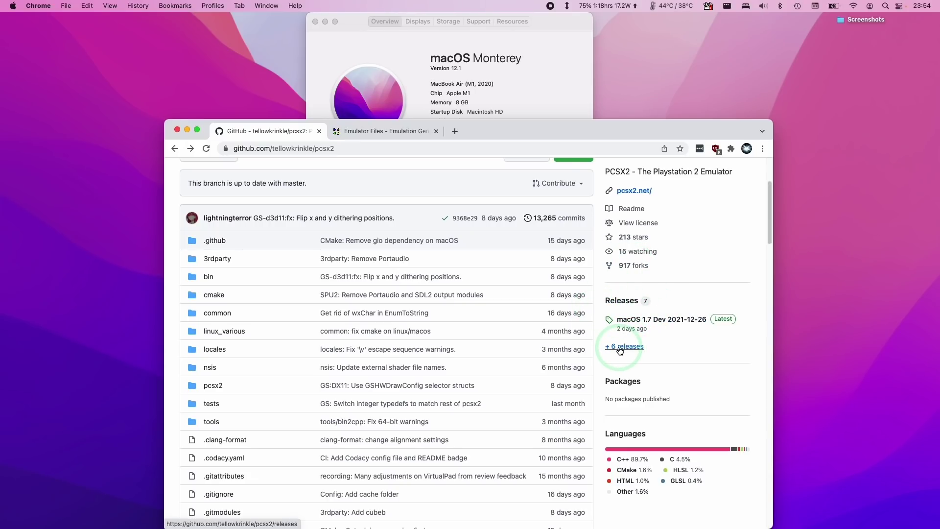
pyautogui.click(663, 347)
pyautogui.scroll(-3, 662, 316)
pyautogui.click(494, 179)
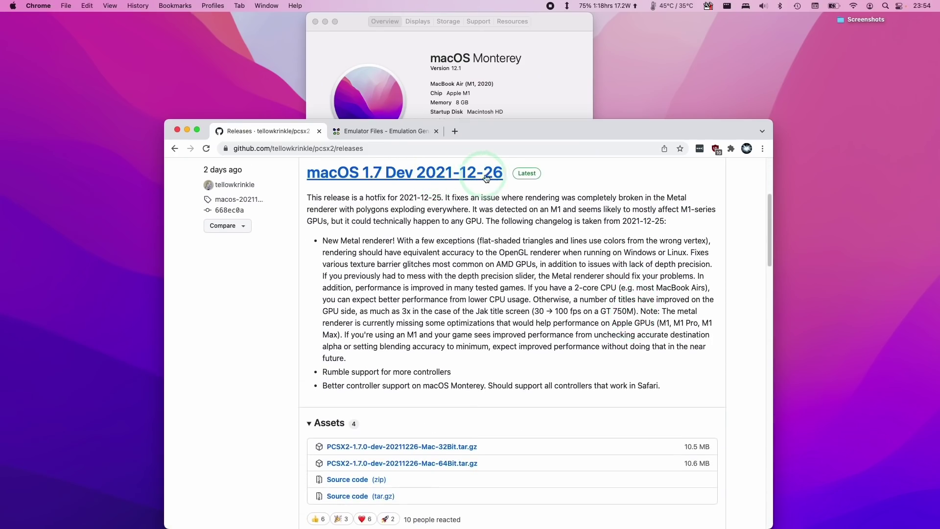
pyautogui.scroll(-5, 501, 296)
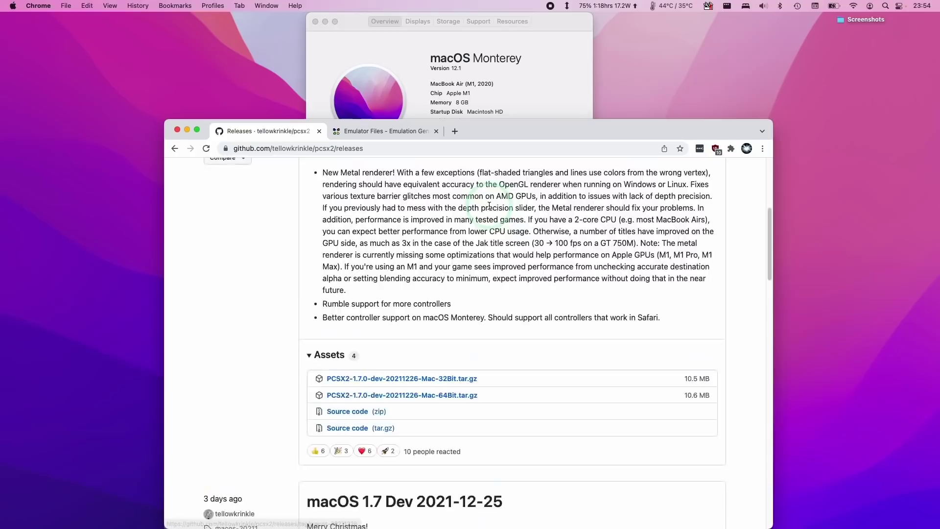
pyautogui.scroll(-4, 501, 293)
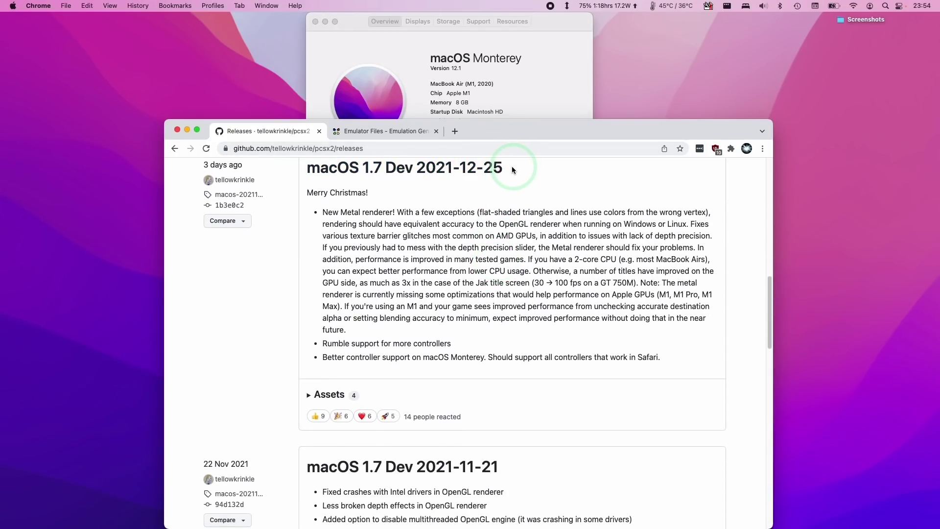
pyautogui.moveTo(323, 213); pyautogui.dragTo(414, 215)
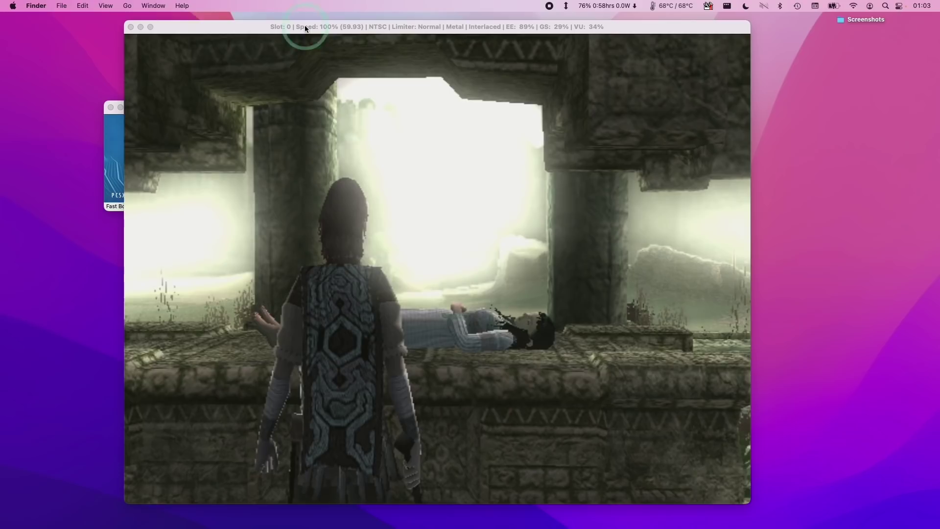
pyautogui.click(61, 5)
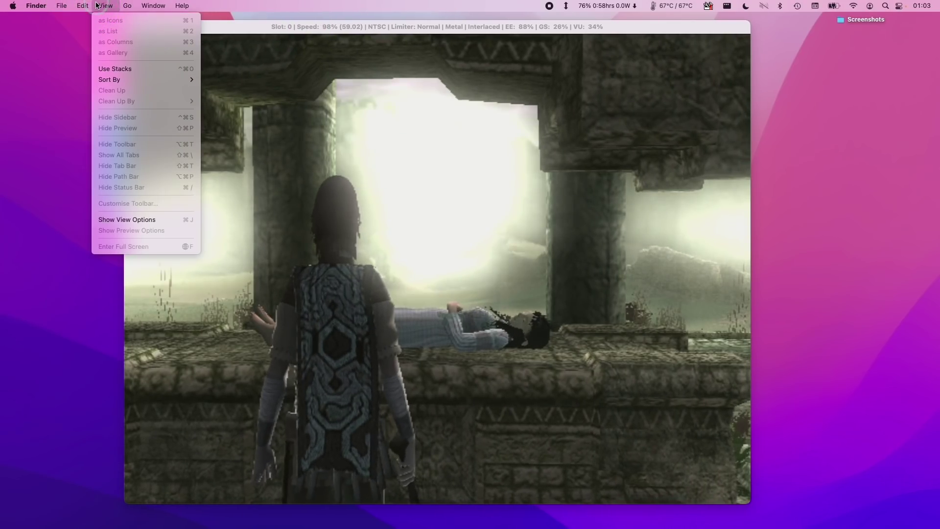
pyautogui.click(171, 22)
pyautogui.click(68, 5)
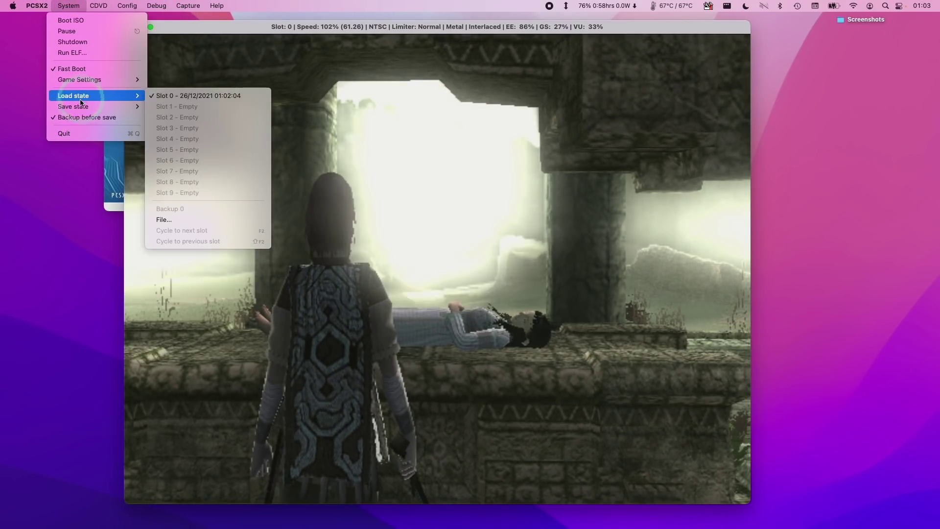
pyautogui.moveTo(98, 106)
pyautogui.click(186, 103)
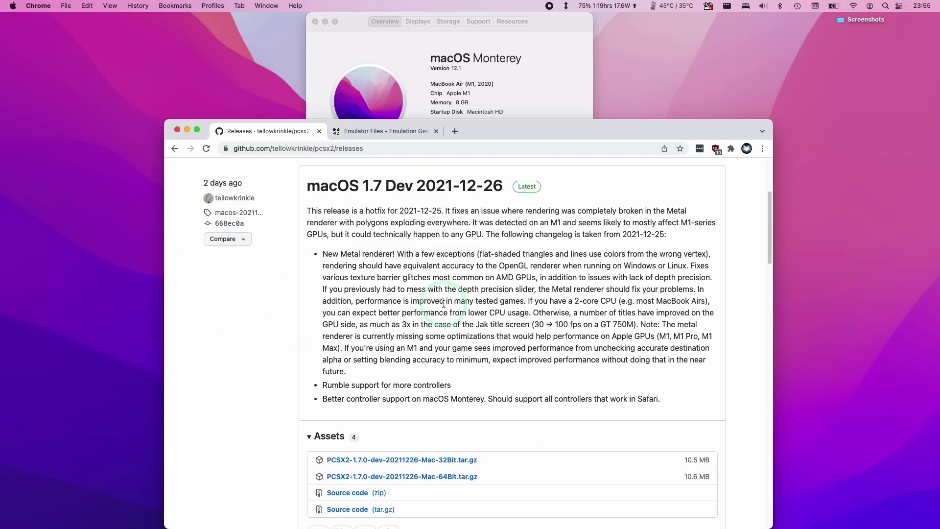
# - Download PCSX2-1.7.0-dev-20211226-Mac-64Bit.tar.gz from the macOS 1.7 Dev 2021-12-26 release assets
pyautogui.scroll(-1, 450, 308)
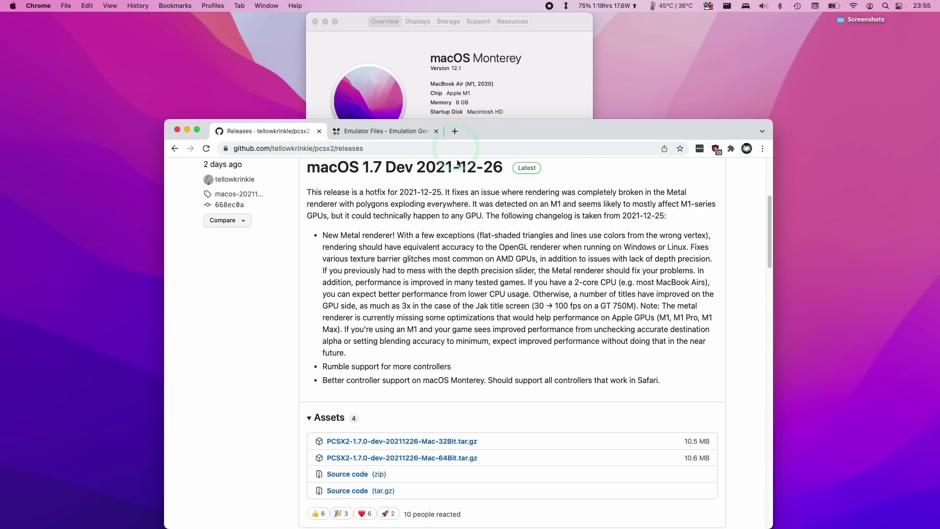
pyautogui.click(436, 458)
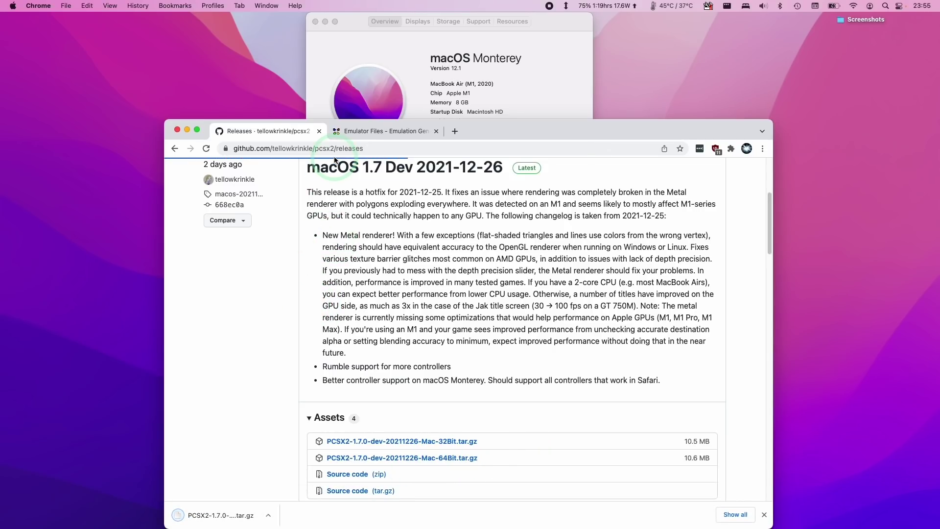
# - Download PS2_BIOS.zip from MediaFire through the PlayStation 2 BIOS files link on the Emulator Files wiki page
pyautogui.click(350, 133)
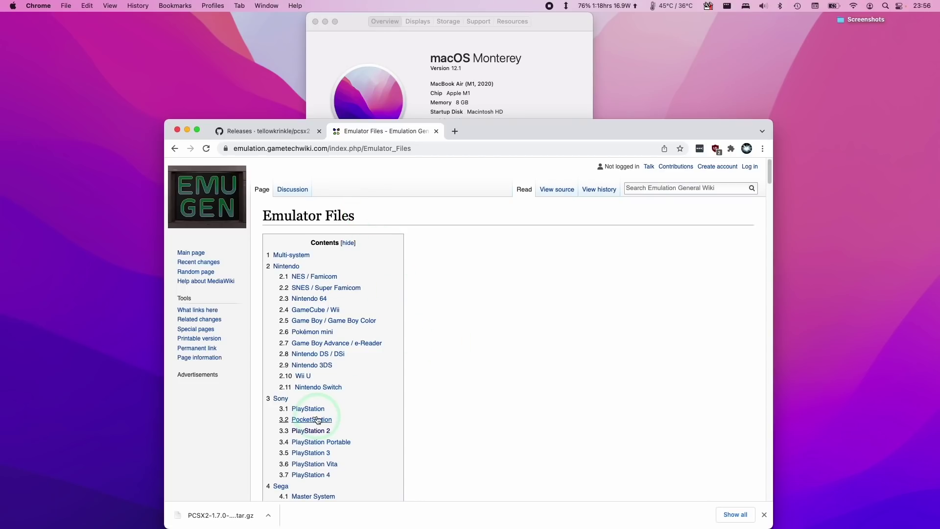
pyautogui.click(306, 435)
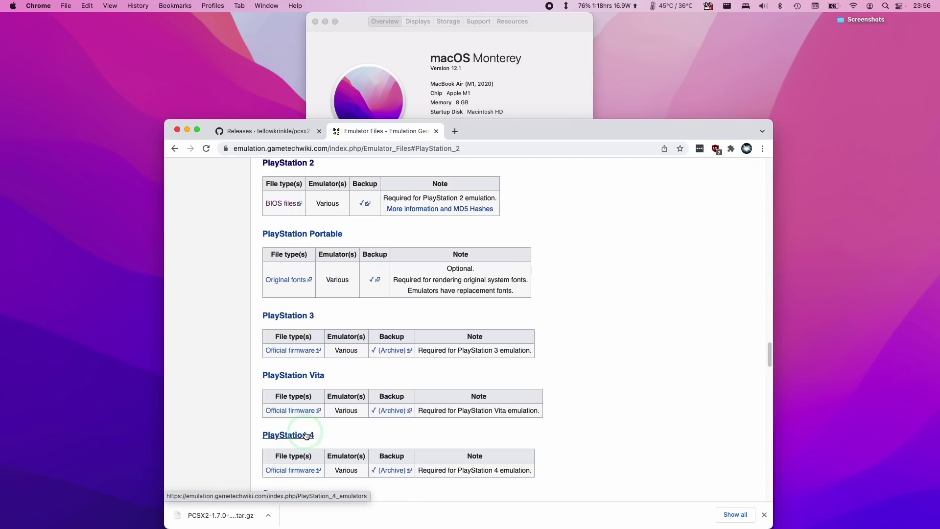
pyautogui.click(284, 204)
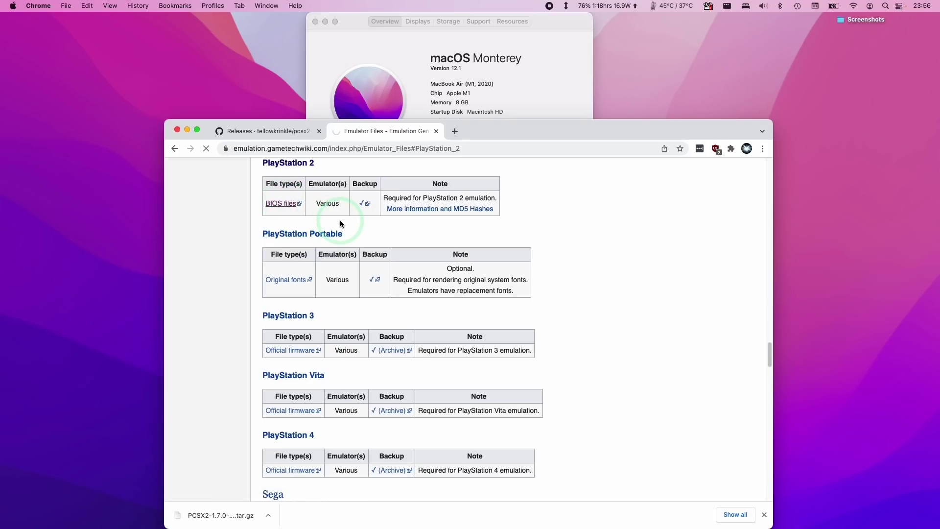
pyautogui.click(587, 346)
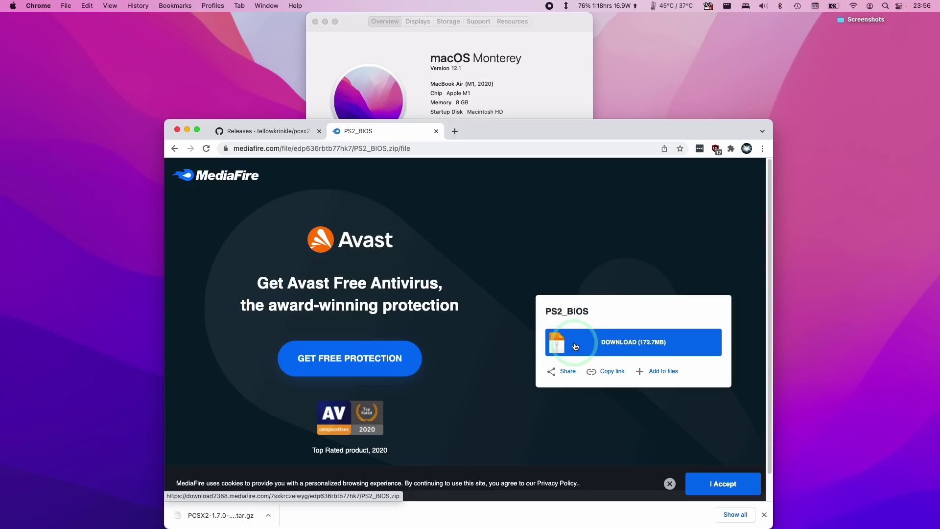
pyautogui.click(595, 345)
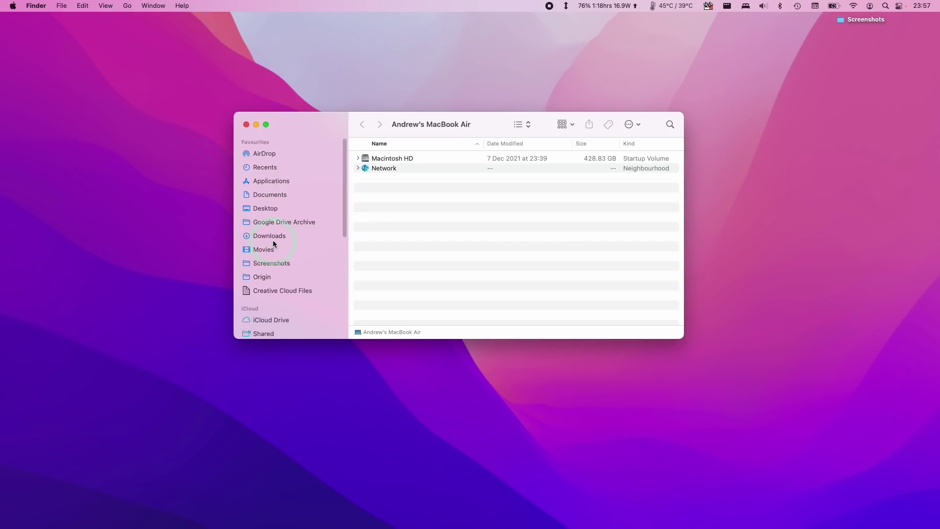
# - In Finder's Downloads folder, extract the PCSX2-1.7.0-dev-20211226-Mac-64Bit.tar.gz and PS2_BIOS.zip archives
pyautogui.click(272, 236)
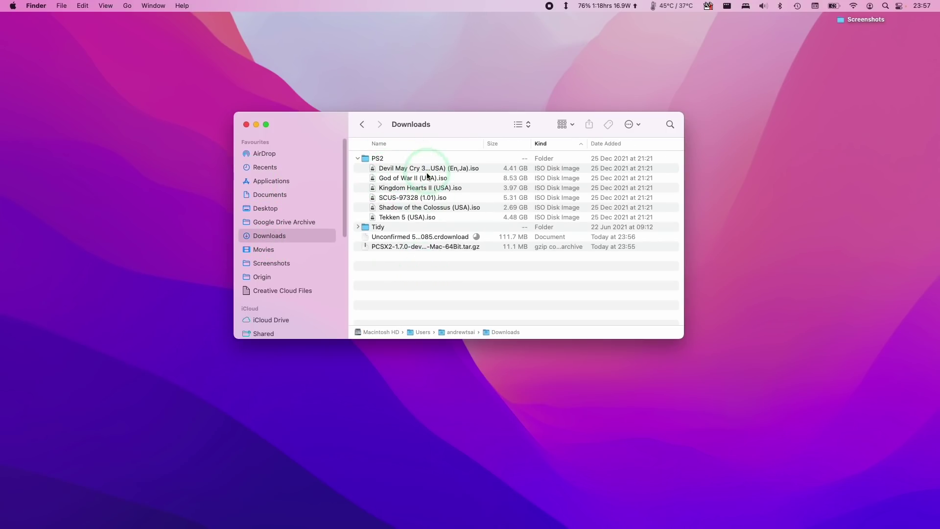
pyautogui.click(425, 246)
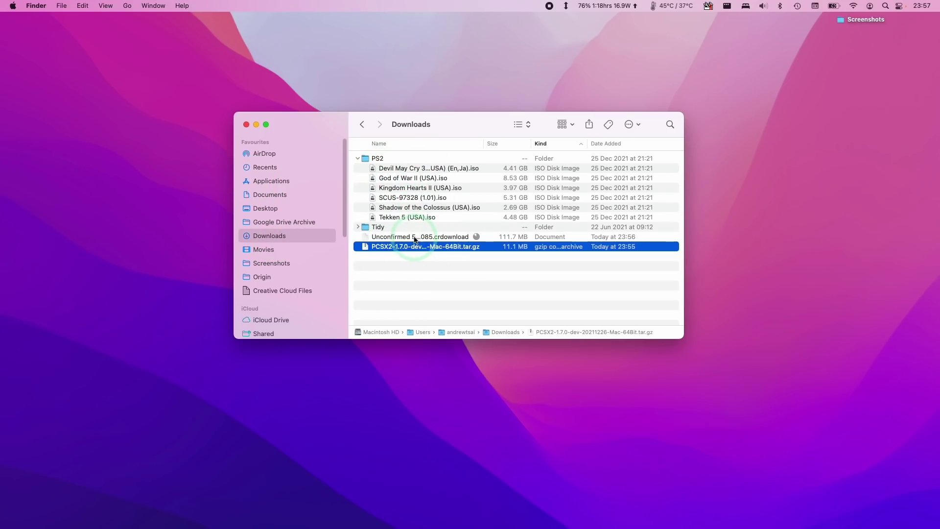
pyautogui.doubleClick(390, 249)
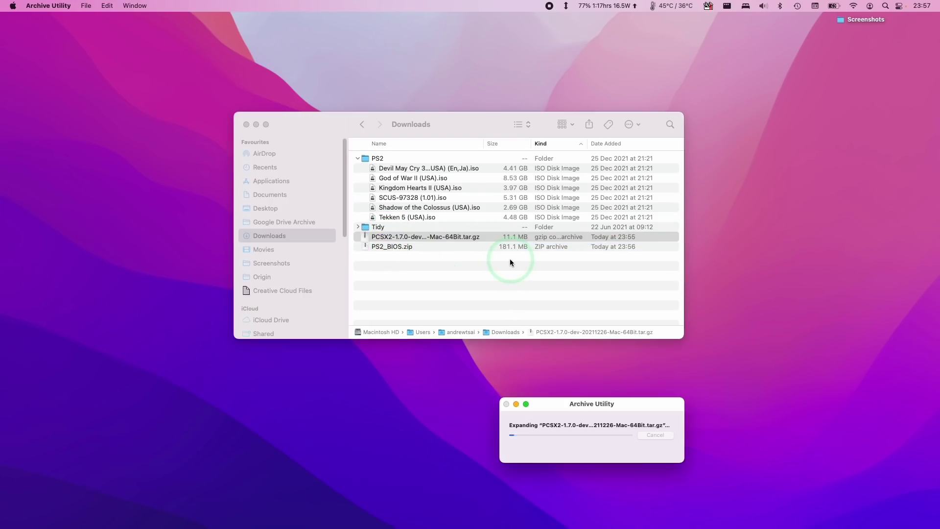
pyautogui.doubleClick(386, 239)
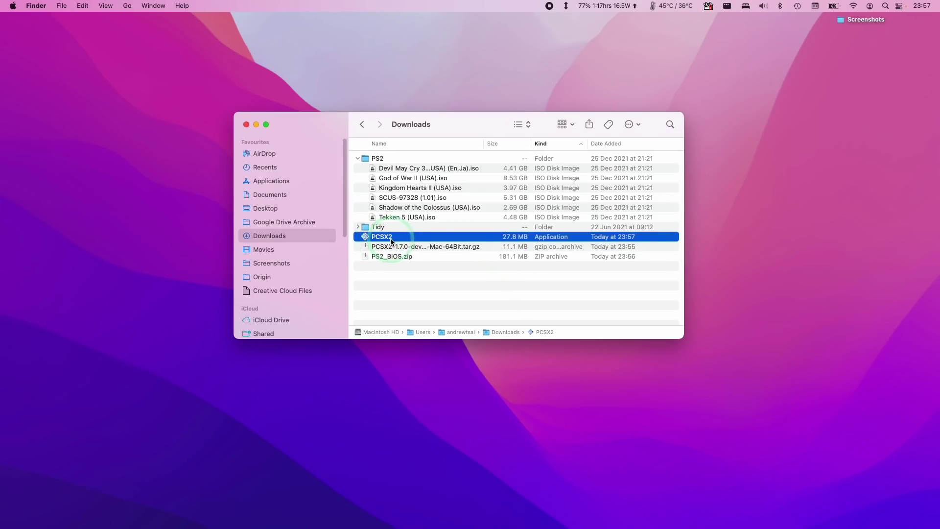
pyautogui.click(393, 257)
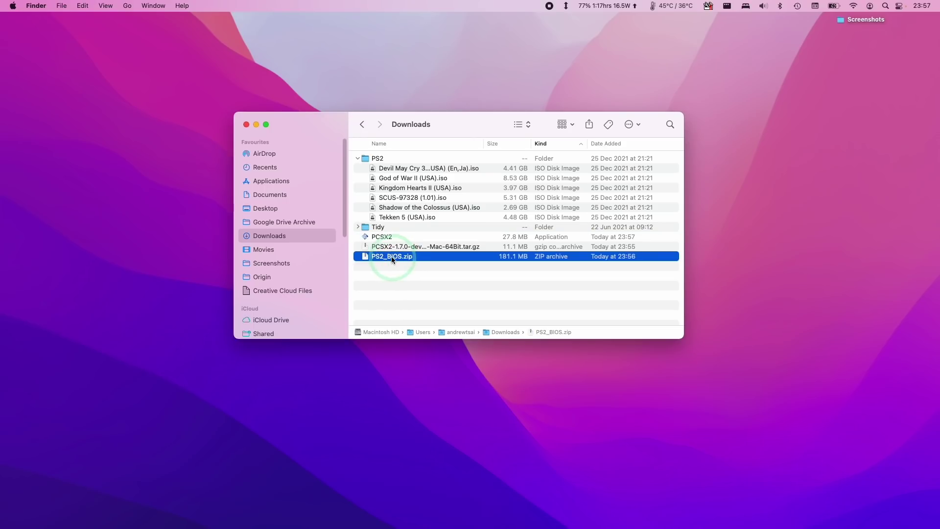
pyautogui.doubleClick(386, 256)
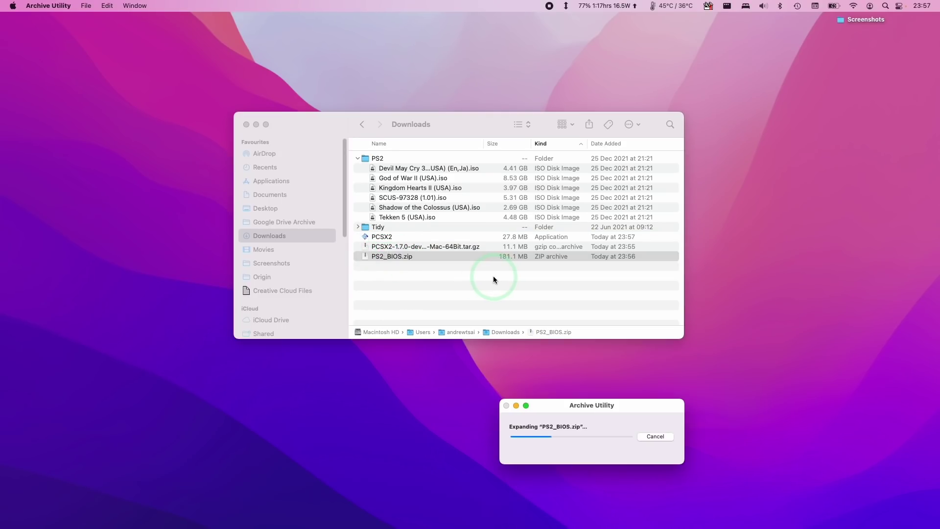
pyautogui.click(387, 247)
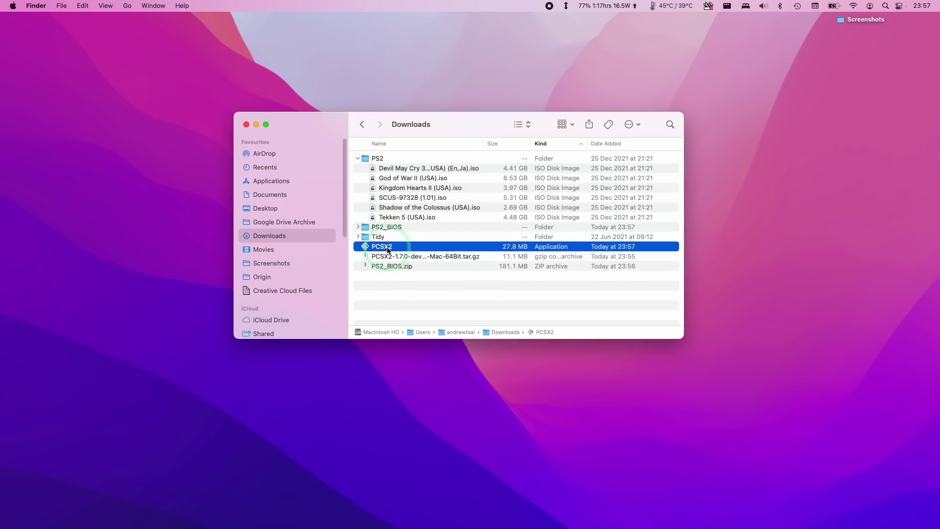
pyautogui.doubleClick(387, 247)
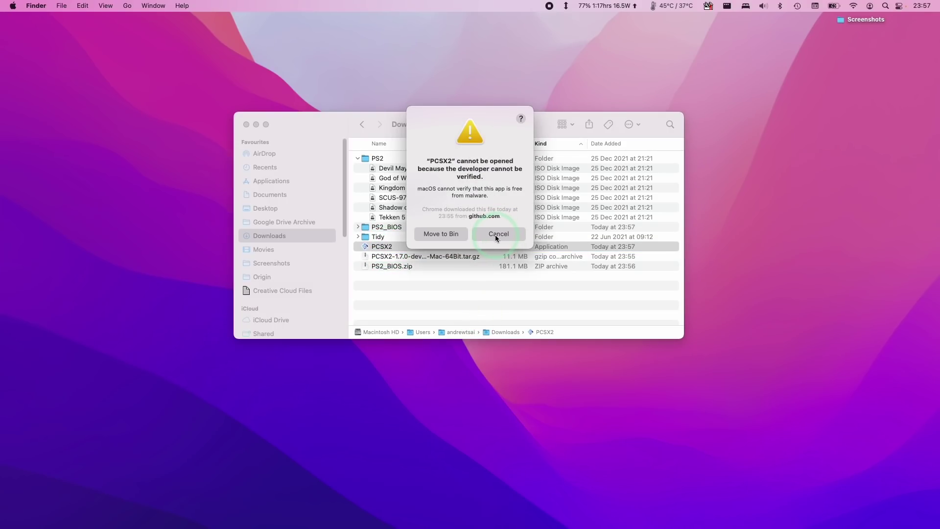
pyautogui.click(494, 233)
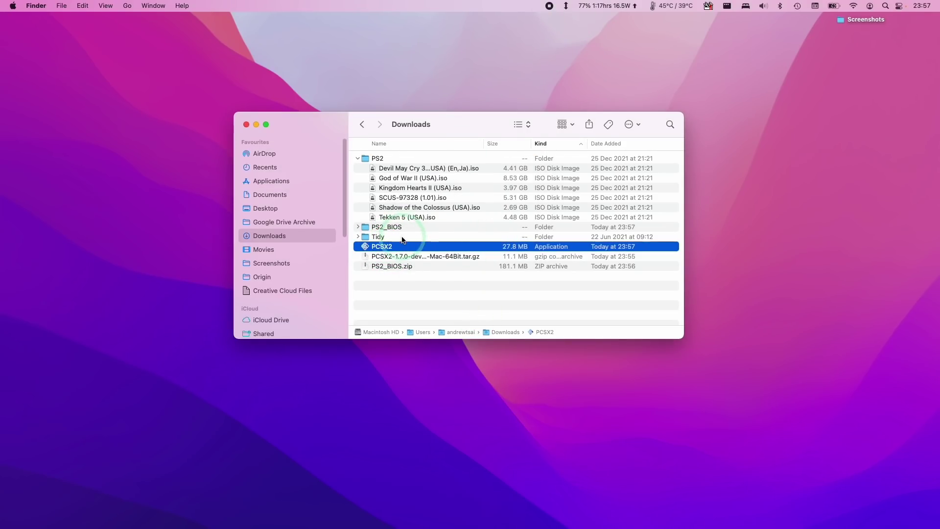
# - Launch the extracted PCSX2 application from Downloads, overriding the macOS unverified-developer block
pyautogui.click(399, 244)
pyautogui.rightClick(397, 249)
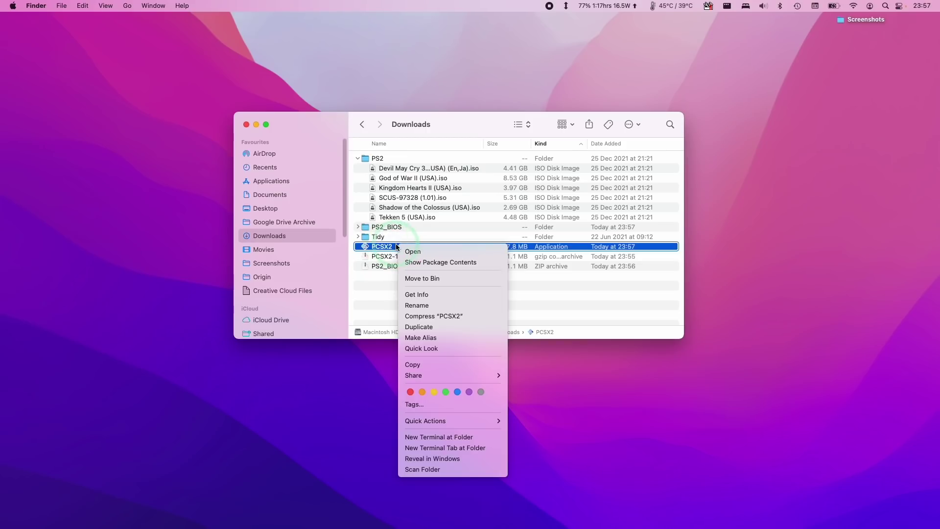
pyautogui.click(411, 252)
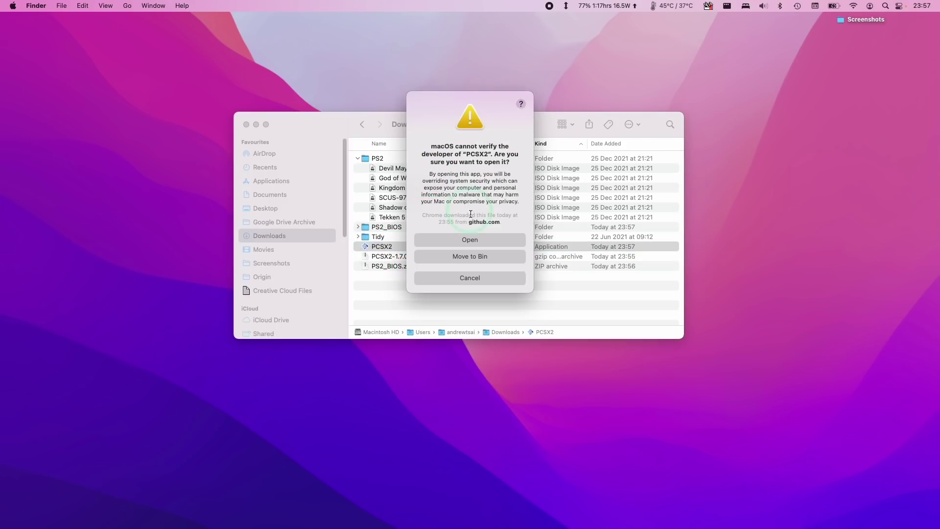
pyautogui.click(468, 242)
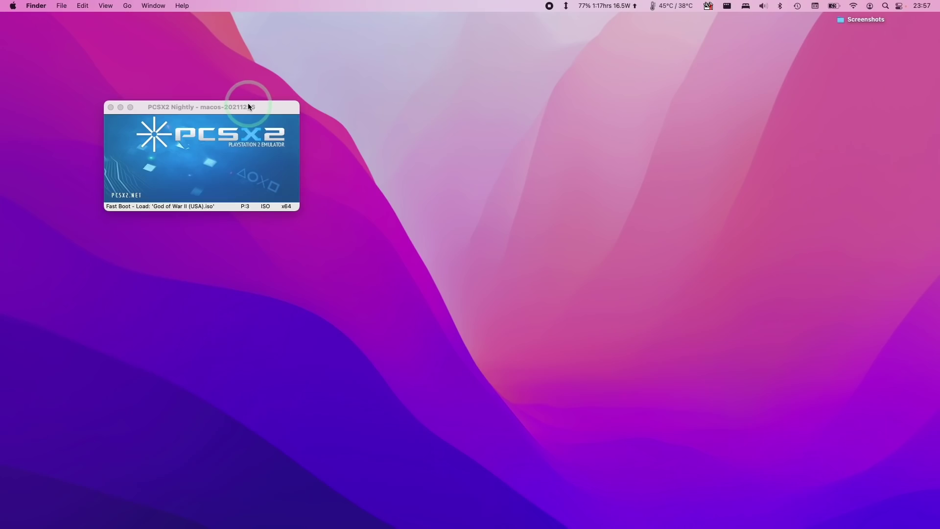
# - Switch to PCSX2, open its General Settings and allow it to access files in the Downloads folder
pyautogui.click(248, 104)
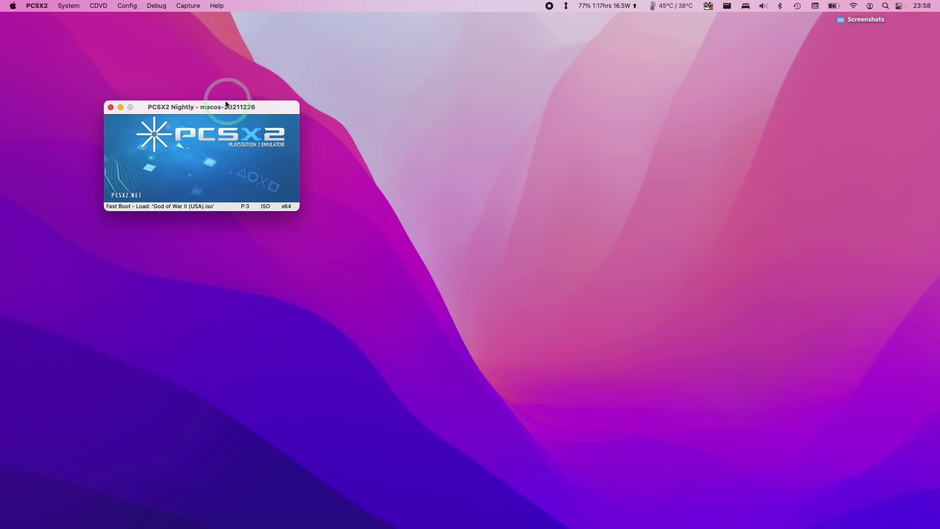
pyautogui.click(125, 6)
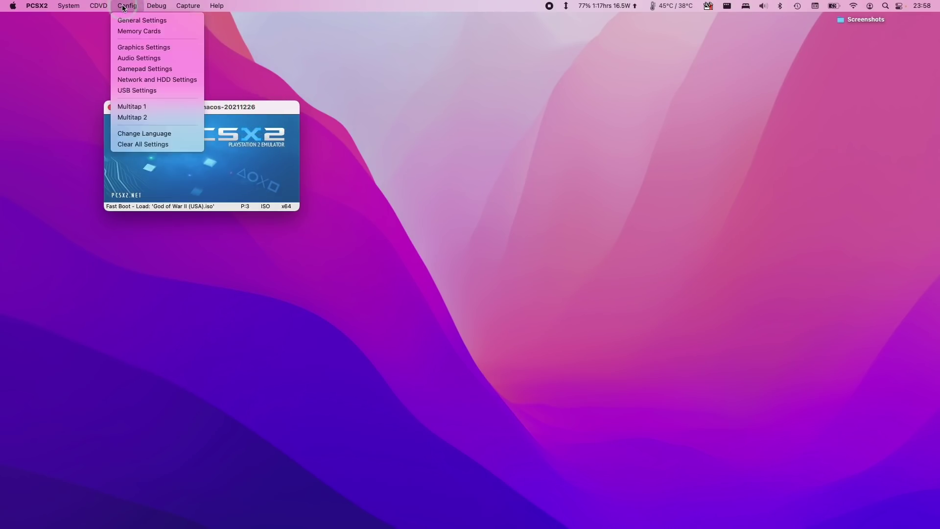
pyautogui.click(142, 20)
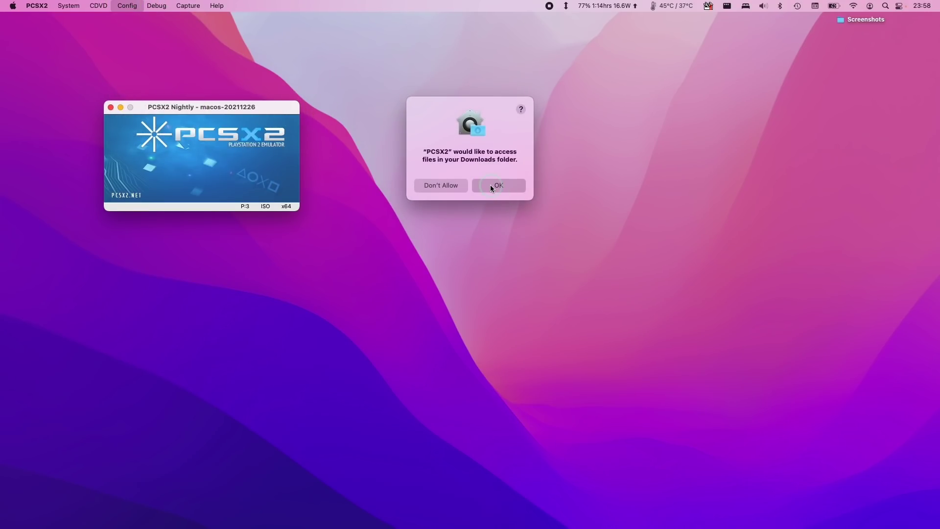
pyautogui.click(492, 186)
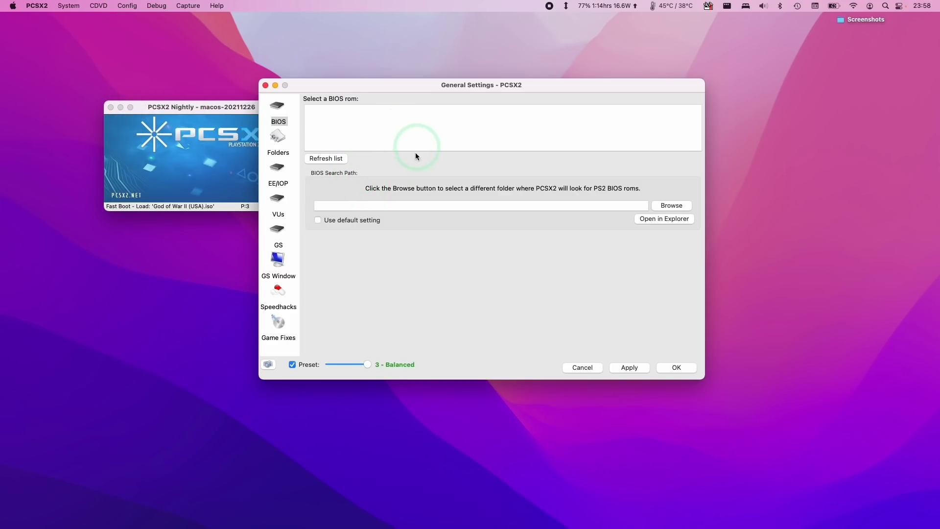
# - Set the BIOS search path to the PS2_BIOS folder inside Downloads
pyautogui.click(342, 126)
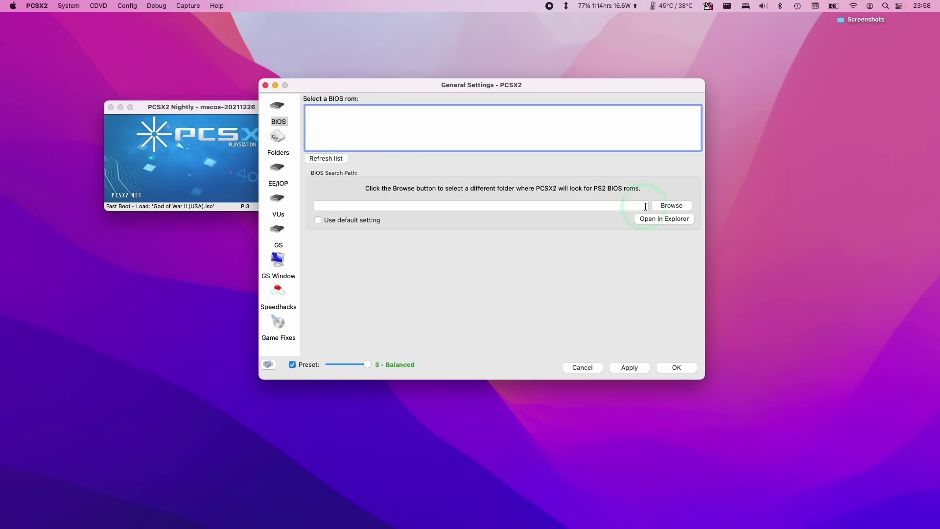
pyautogui.click(668, 206)
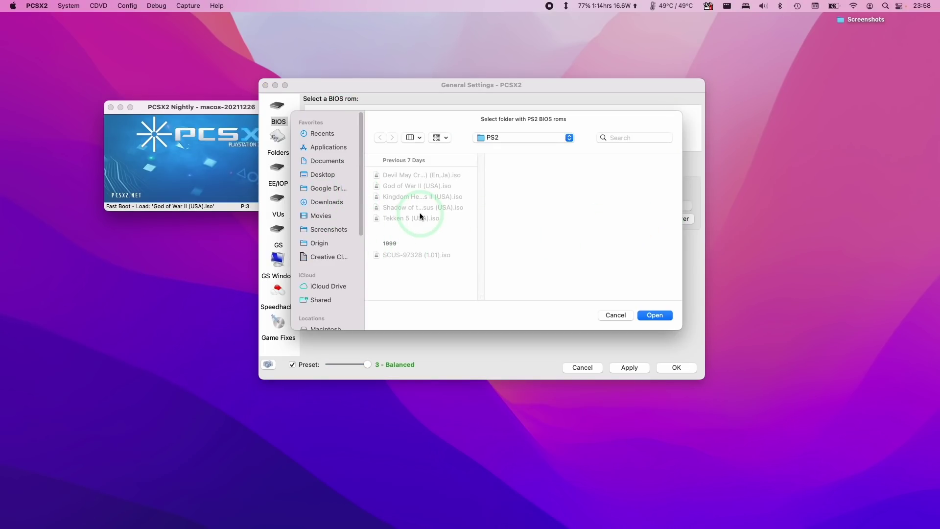
pyautogui.click(527, 137)
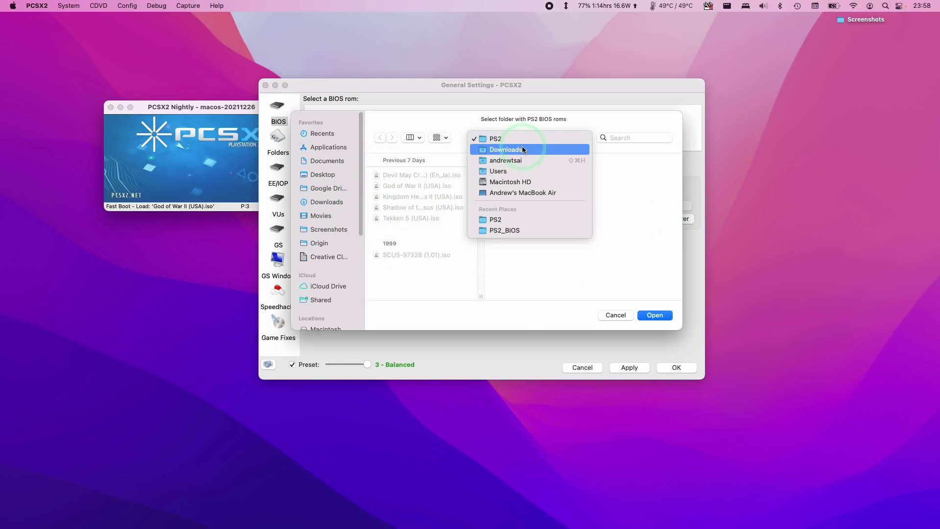
pyautogui.click(522, 146)
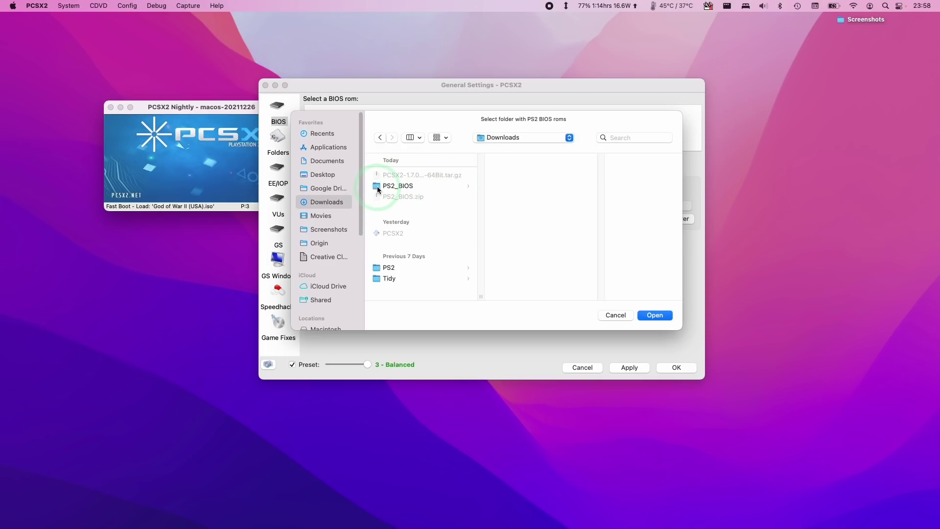
pyautogui.click(395, 186)
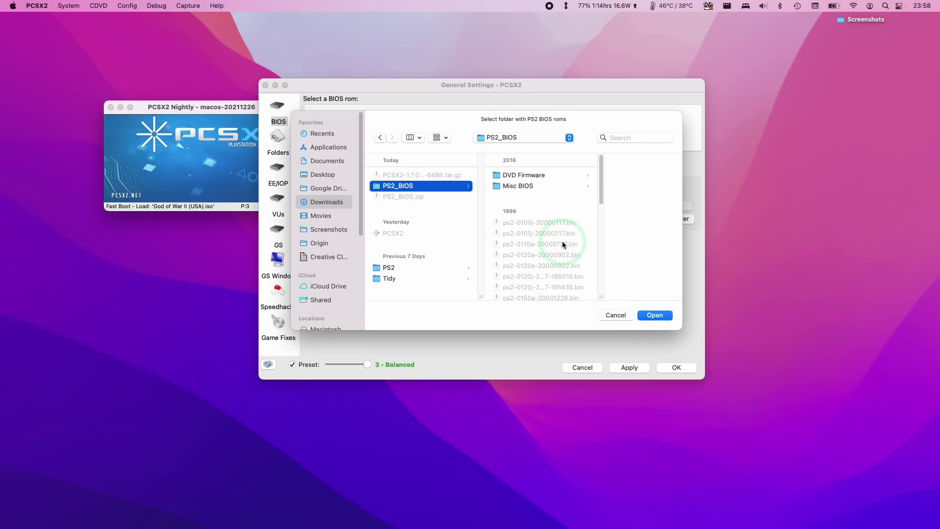
pyautogui.scroll(-1, 537, 273)
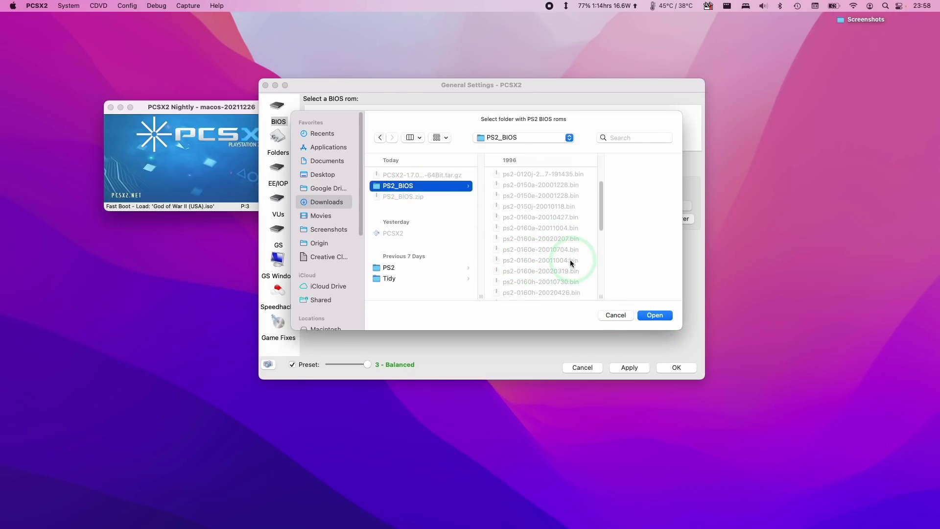
pyautogui.click(671, 317)
# - Choose the USA v02.30(20/02/2008) Console BIOS rom and apply the General Settings
pyautogui.click(634, 308)
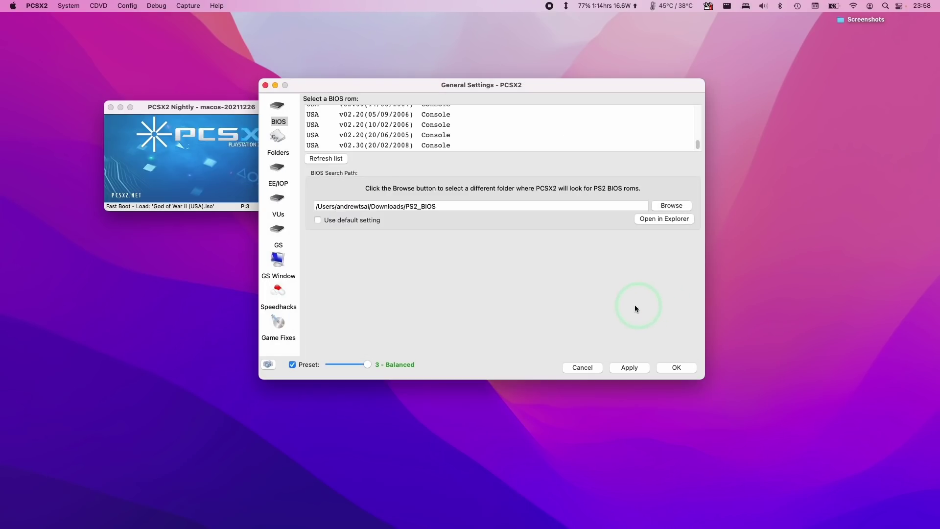
pyautogui.click(380, 146)
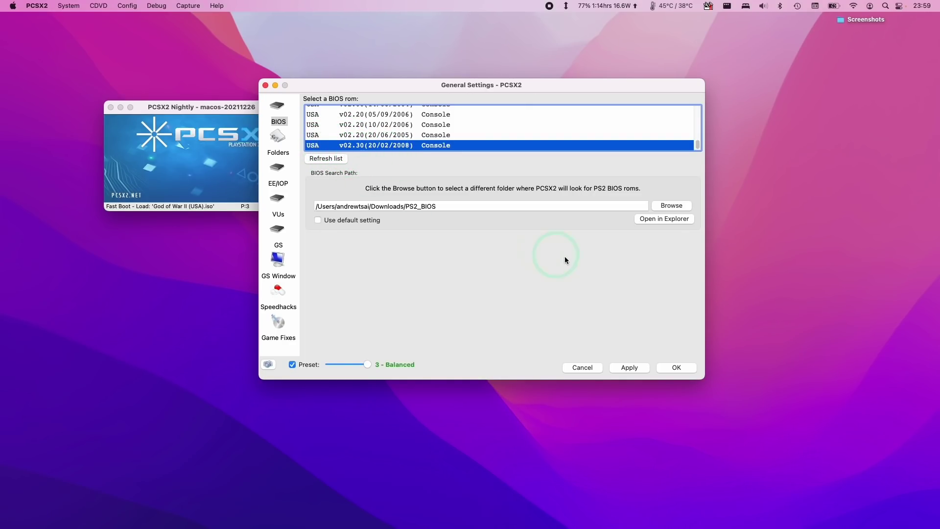
pyautogui.click(676, 367)
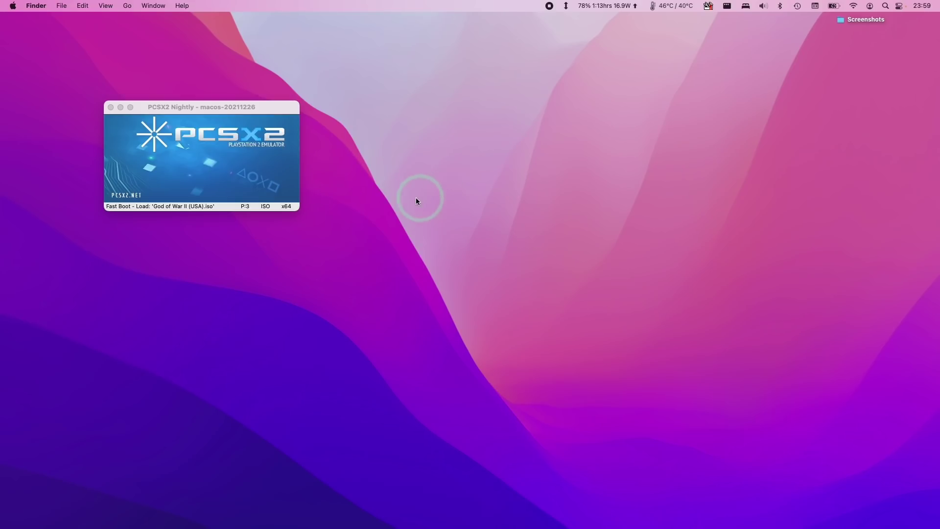
# - Check the Xbox Wireless Controller's connection in the macOS Bluetooth preferences, and close them
pyautogui.click(780, 5)
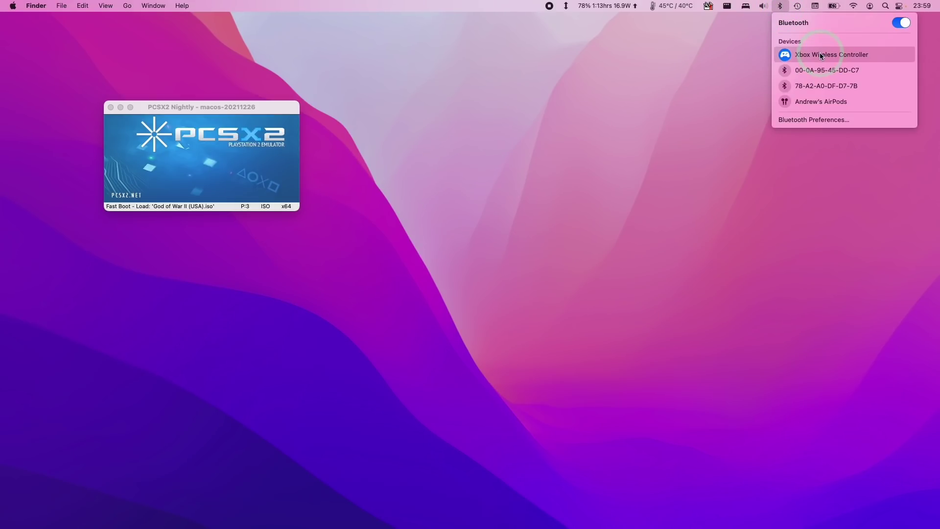
pyautogui.click(822, 119)
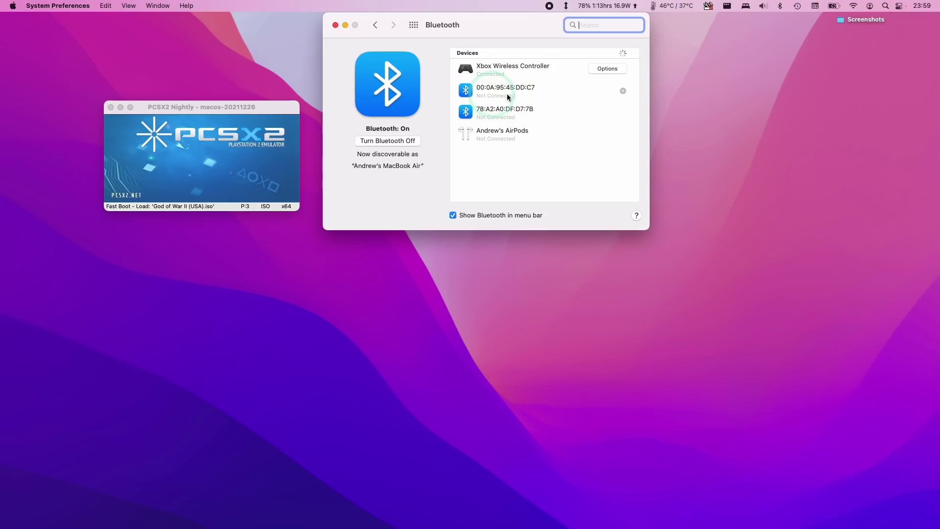
pyautogui.click(518, 72)
pyautogui.click(488, 45)
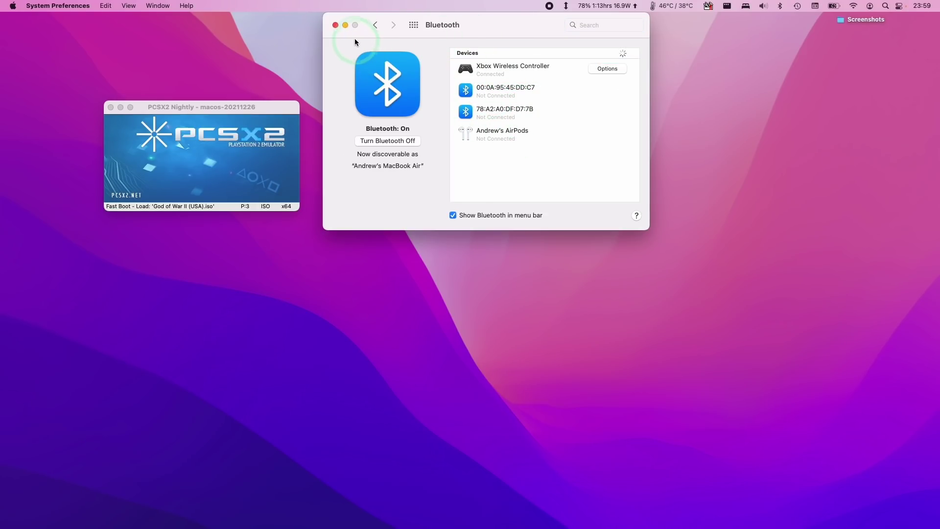
pyautogui.click(335, 25)
# - Select God of War II (USA).iso from PCSX2's recent disc images
pyautogui.click(99, 5)
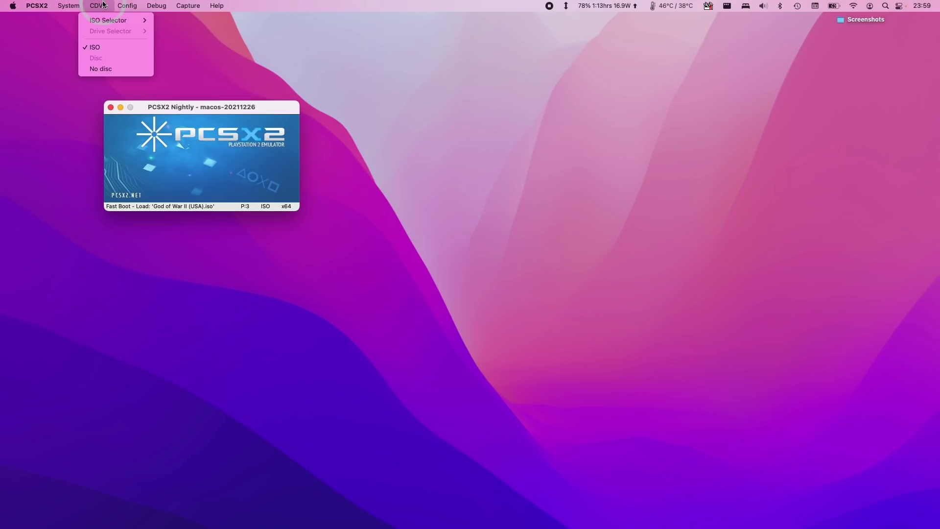
pyautogui.moveTo(108, 21)
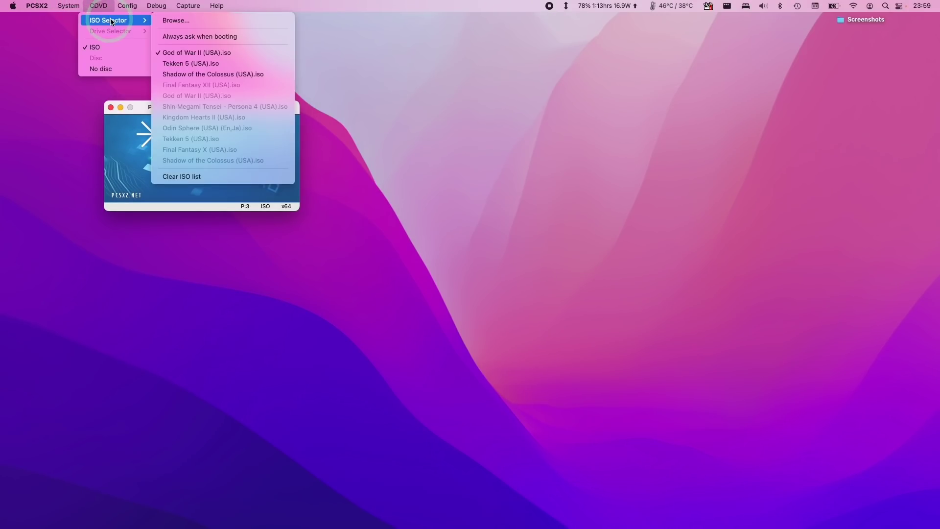
pyautogui.click(185, 53)
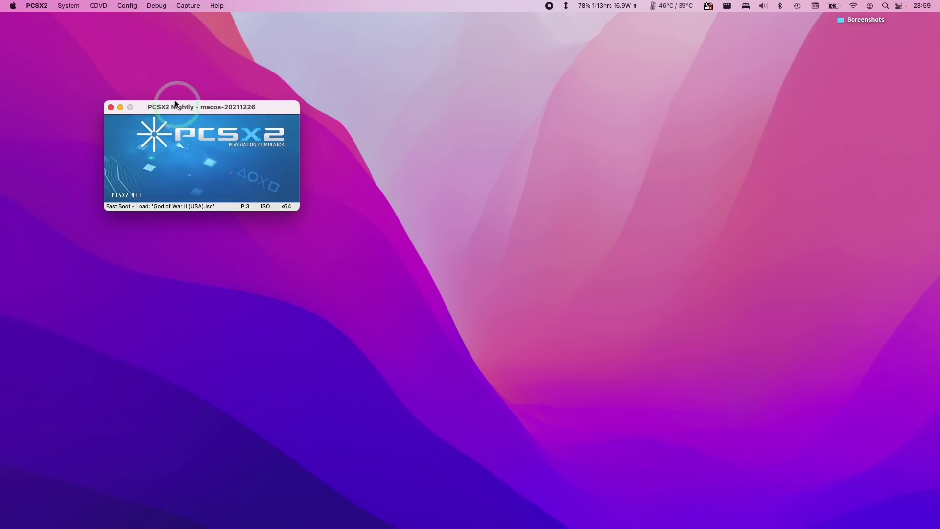
# - Load God of War II (USA).iso from the PS2 folder in Downloads as the disc image and boot it
pyautogui.click(99, 6)
pyautogui.moveTo(109, 21)
pyautogui.click(172, 21)
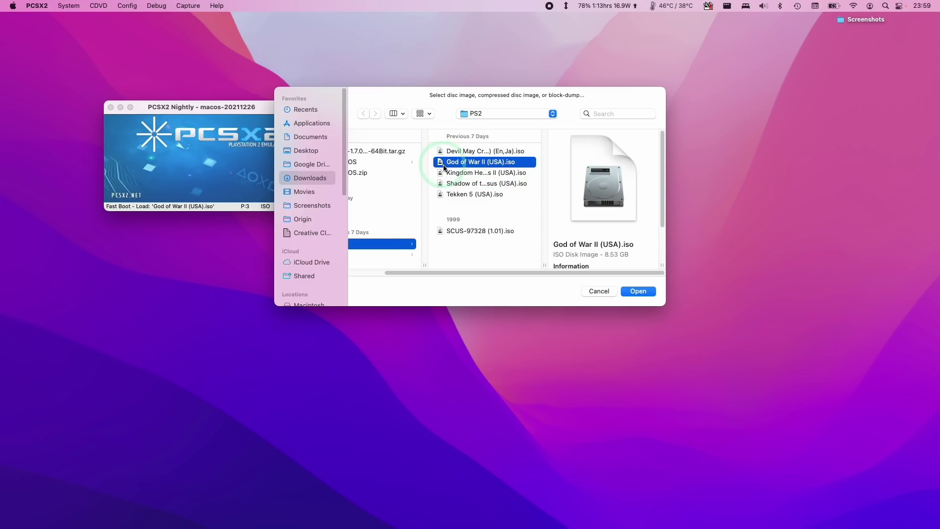
pyautogui.click(499, 161)
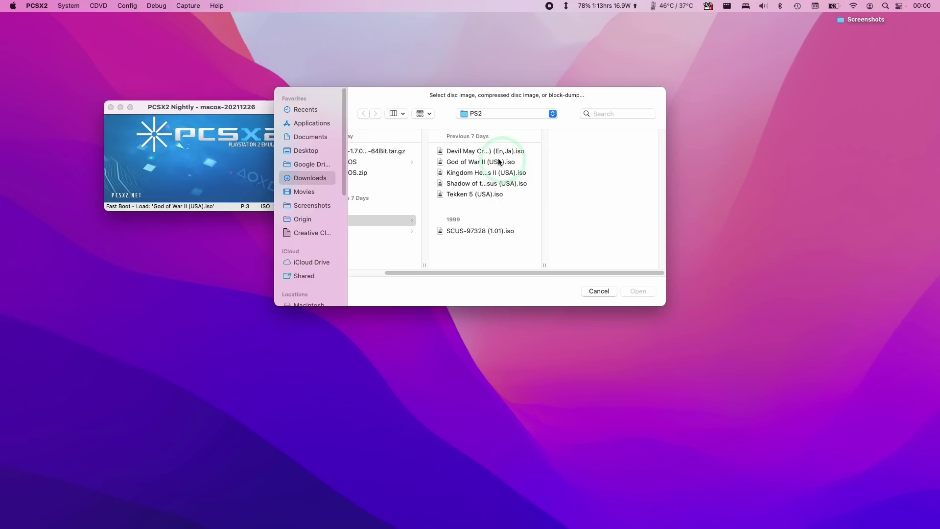
pyautogui.click(477, 164)
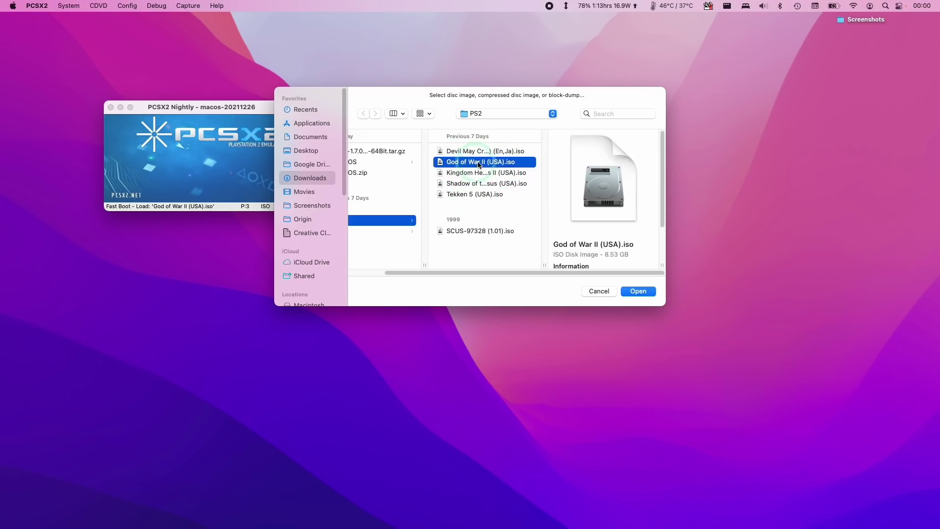
pyautogui.click(634, 291)
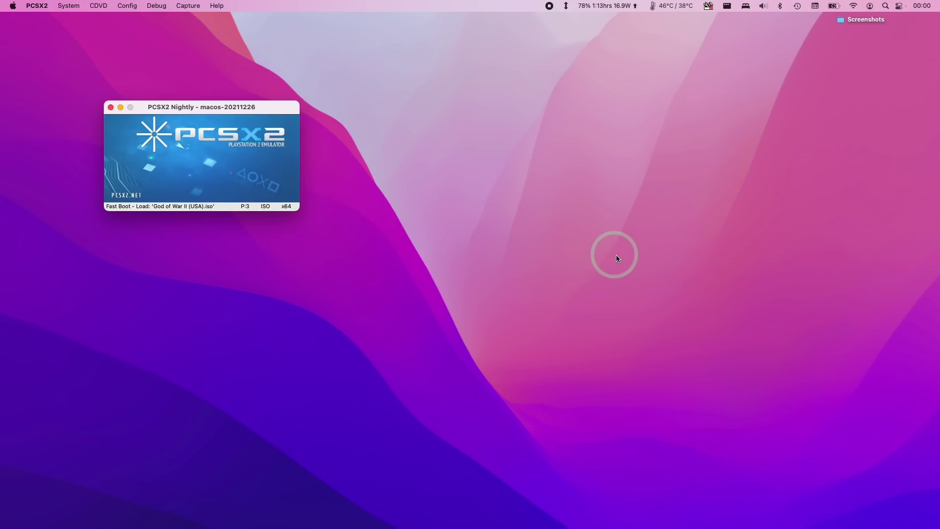
pyautogui.click(69, 6)
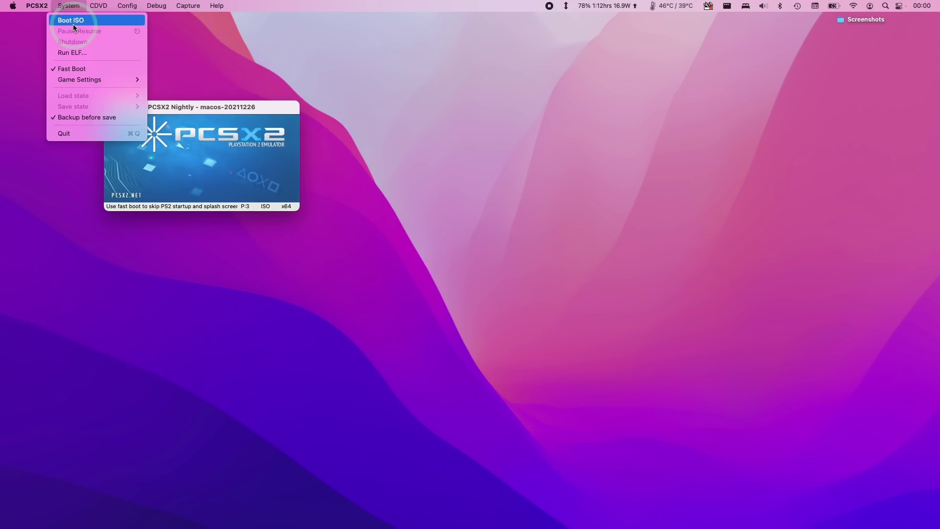
pyautogui.click(73, 22)
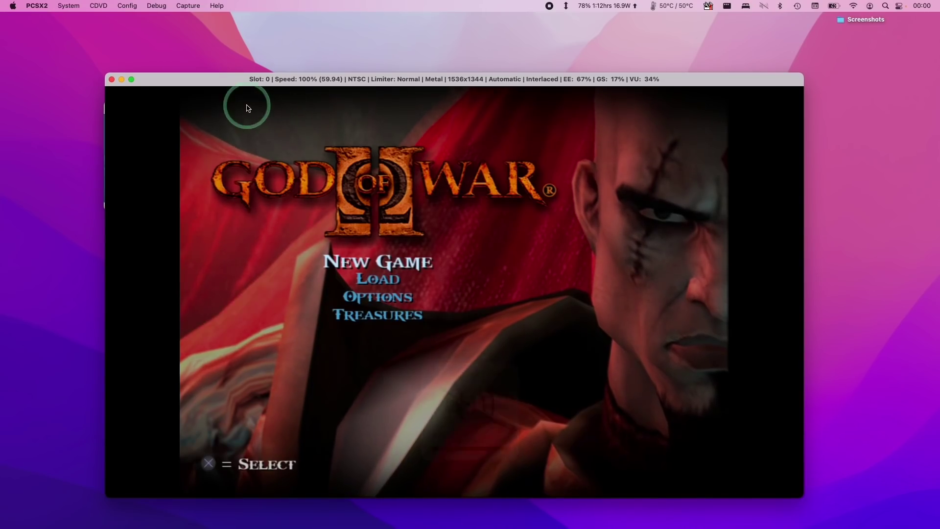
# - Open the Graphics Settings and select Metal as the renderer
pyautogui.click(126, 5)
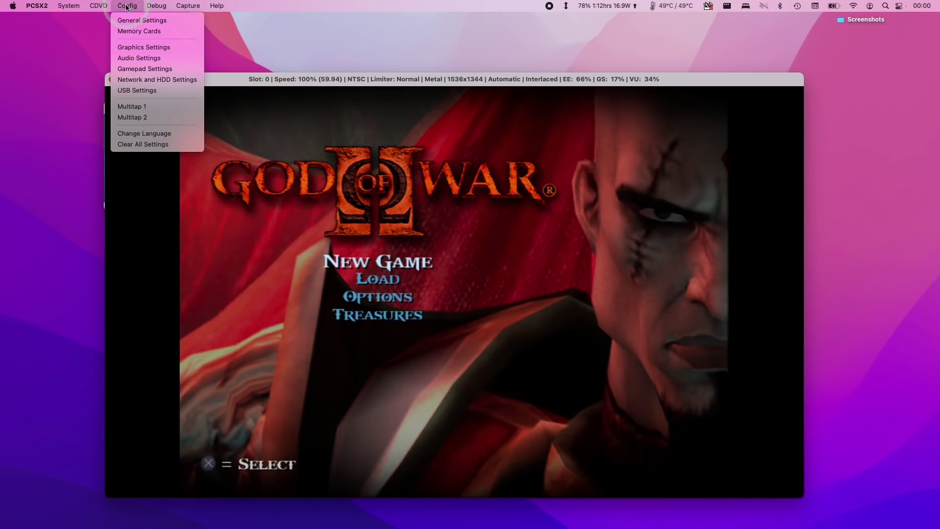
pyautogui.moveTo(156, 6)
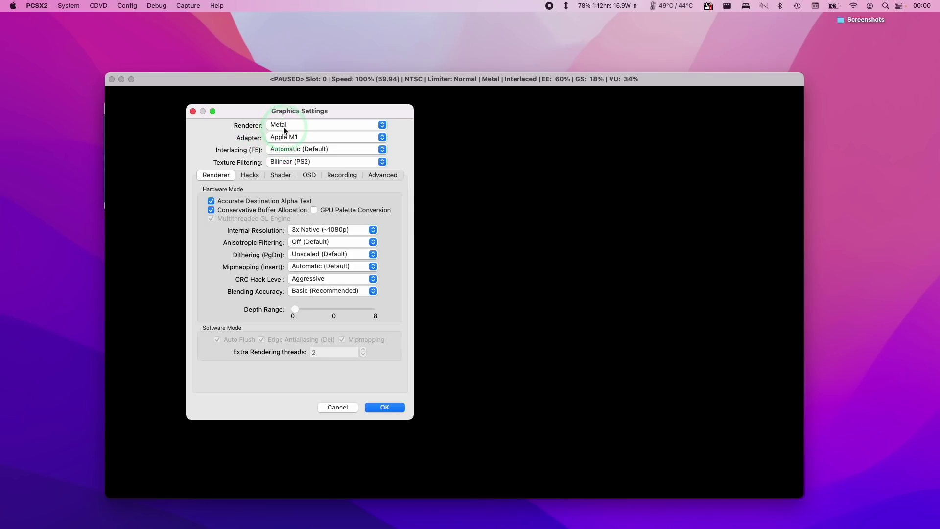
pyautogui.click(284, 127)
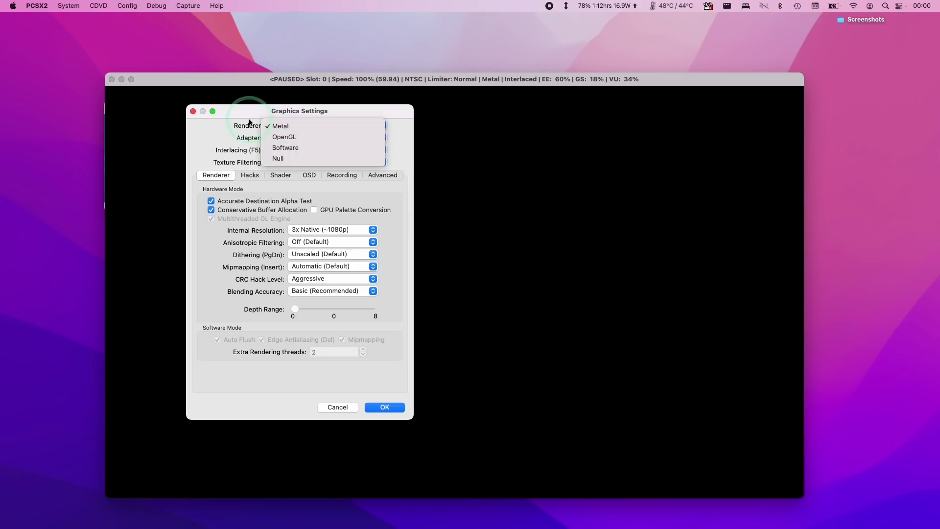
pyautogui.moveTo(286, 127)
pyautogui.mouseDown()
pyautogui.moveTo(300, 146)
pyautogui.moveTo(256, 129)
pyautogui.moveTo(289, 121)
pyautogui.mouseUp()
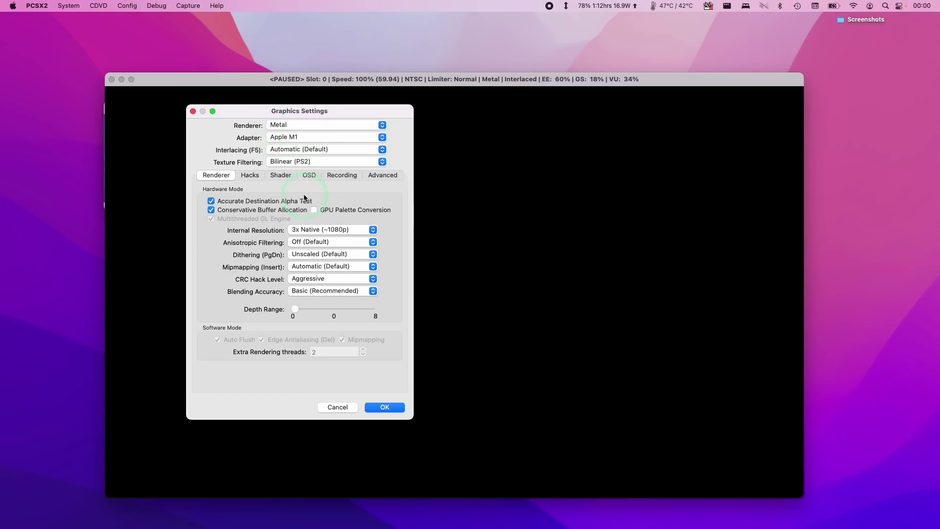
# - Choose 3x Native (~1080p) as the internal resolution and set the CRC Hack Level to None (Debug)
pyautogui.click(317, 230)
pyautogui.click(447, 252)
pyautogui.click(336, 230)
pyautogui.click(378, 236)
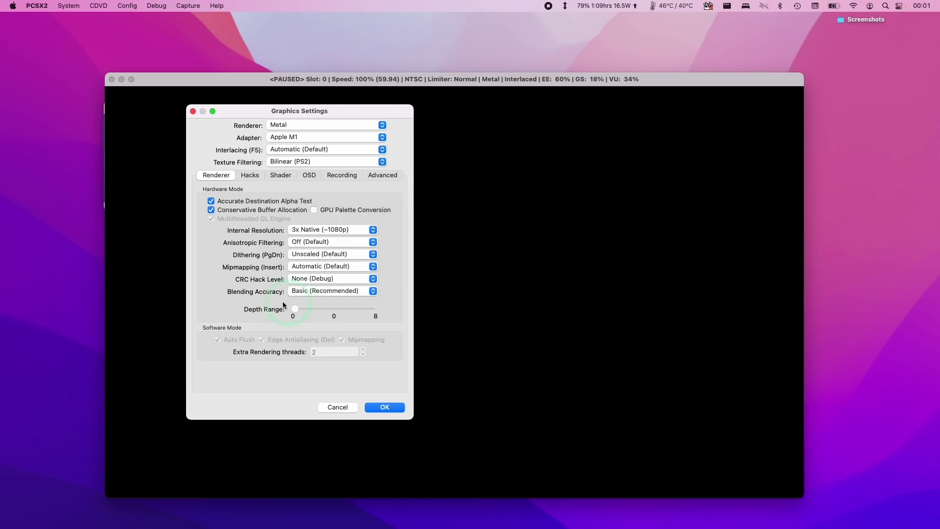
# - Disable HW Hacks in the Graphics Settings and return to the running game
pyautogui.click(251, 175)
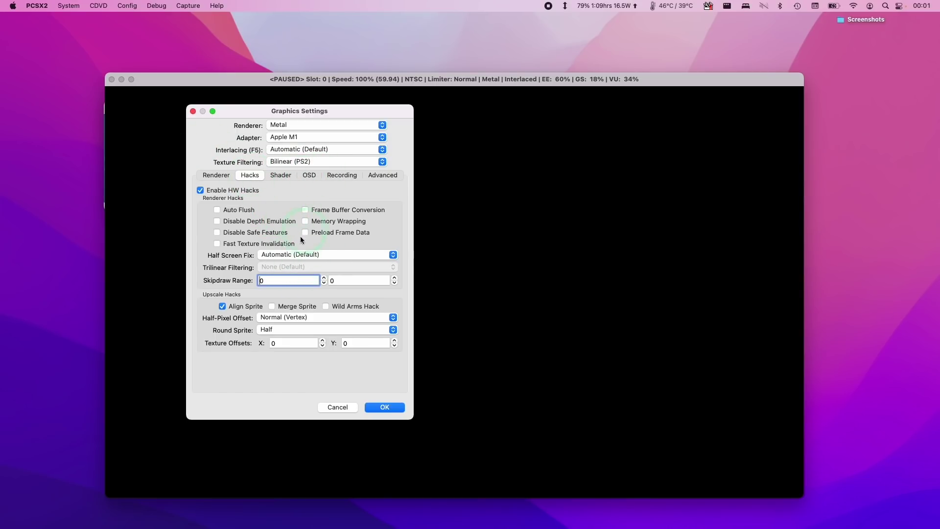
pyautogui.click(213, 191)
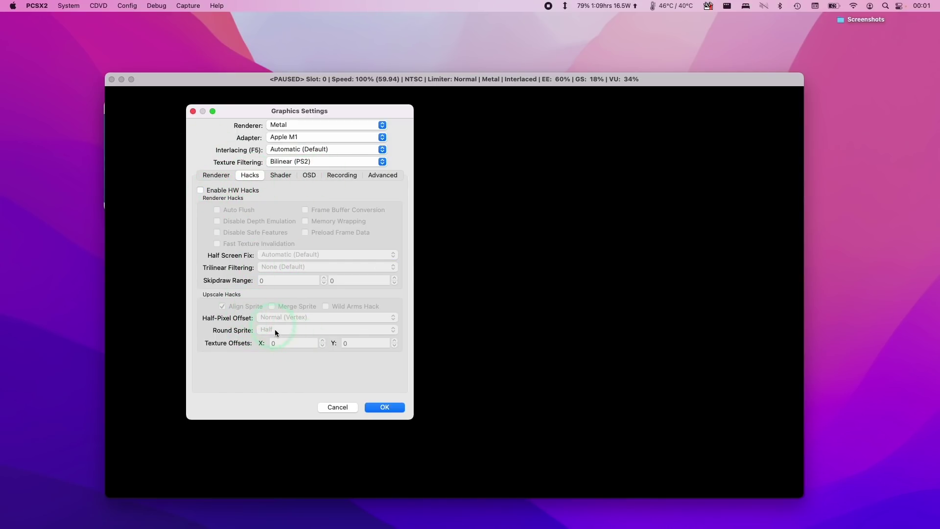
pyautogui.click(880, 279)
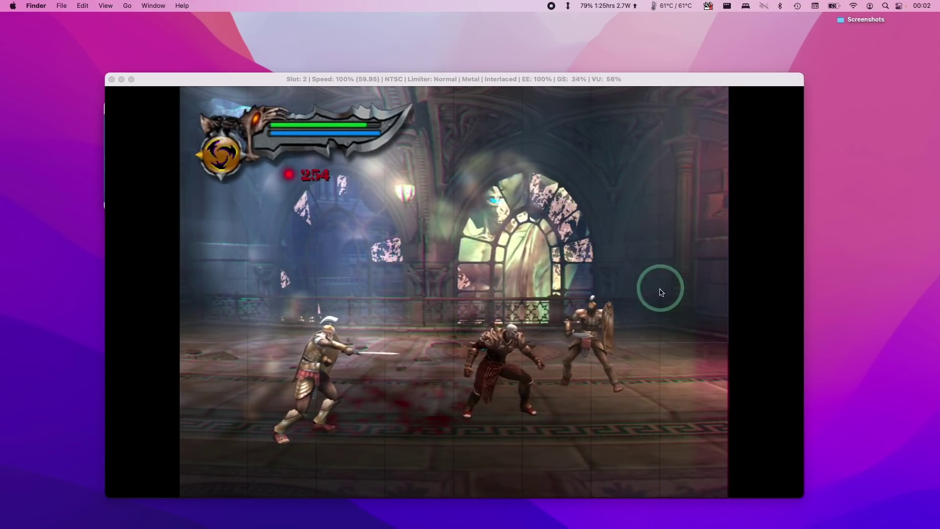
# - Enable HW Hacks in the Graphics Settings, keeping the half-pixel offset at Normal (Vertex), and return to the game
pyautogui.click(179, 5)
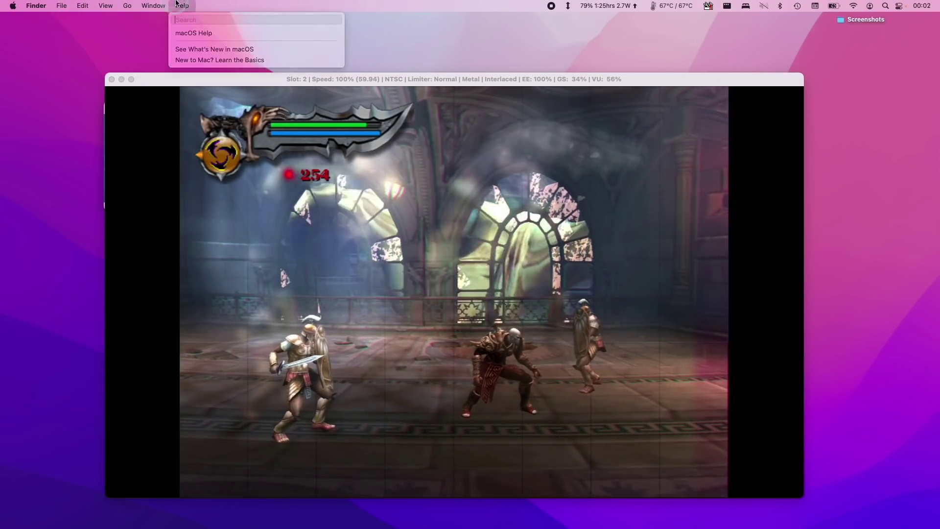
pyautogui.click(236, 74)
pyautogui.click(127, 6)
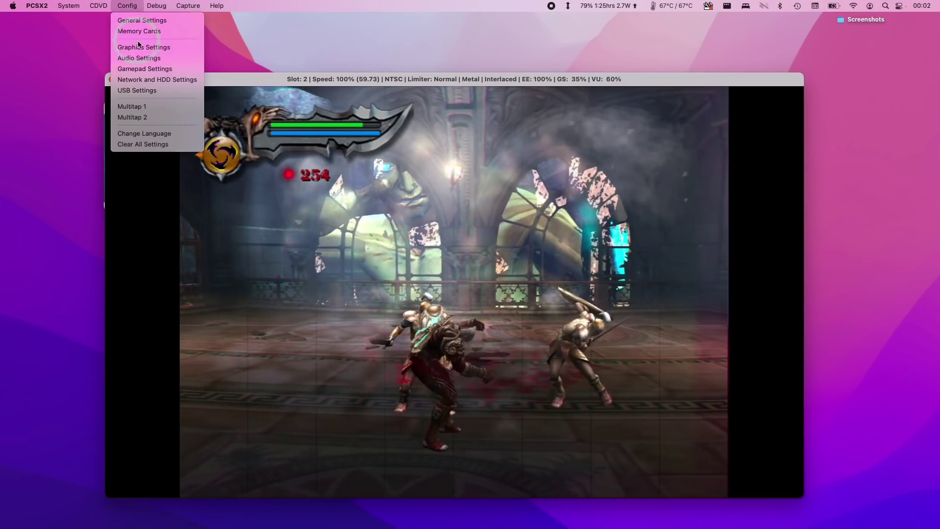
pyautogui.click(138, 46)
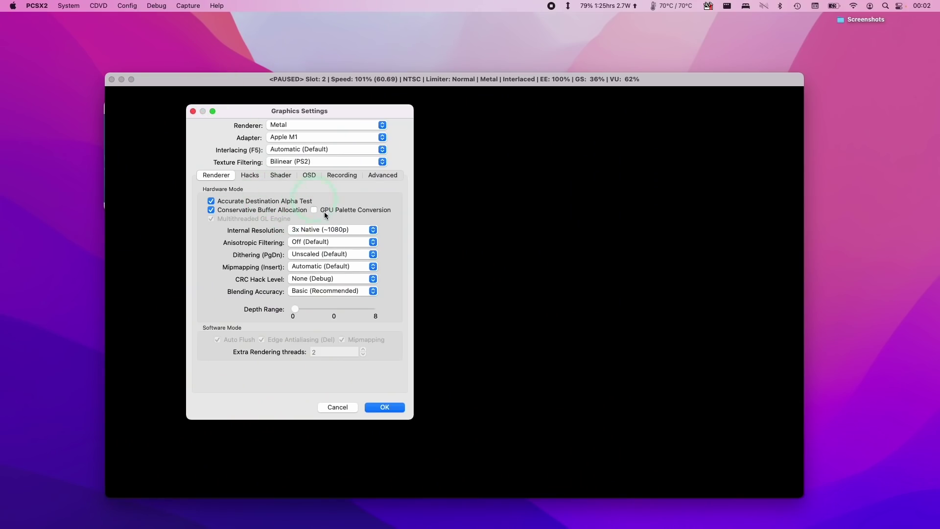
pyautogui.click(249, 175)
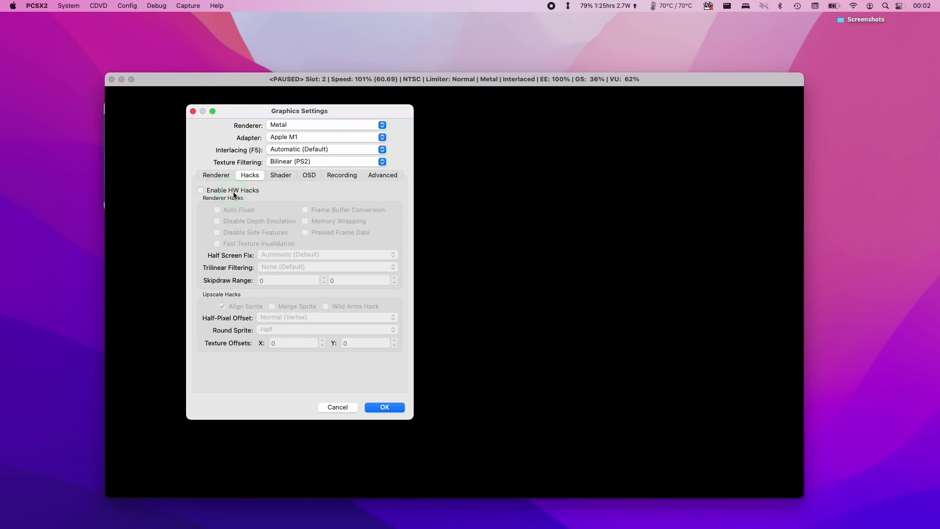
pyautogui.click(234, 193)
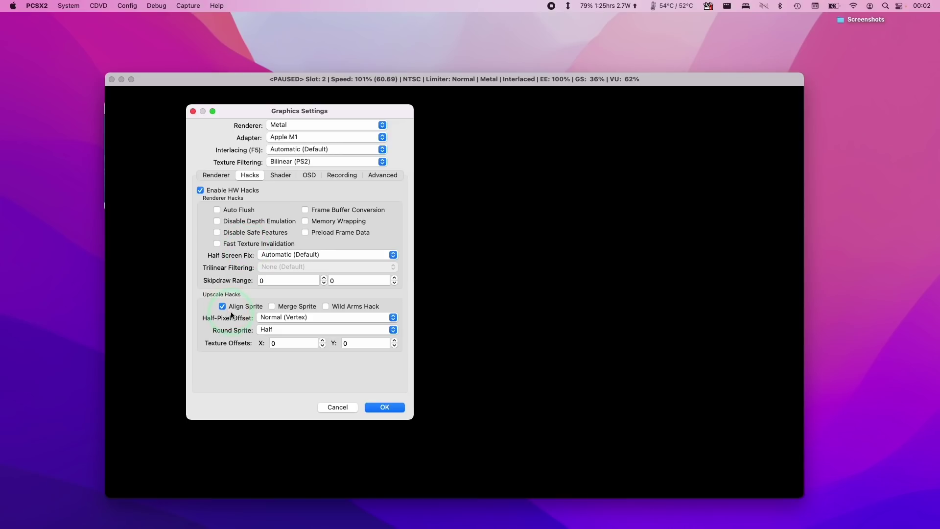
pyautogui.click(273, 318)
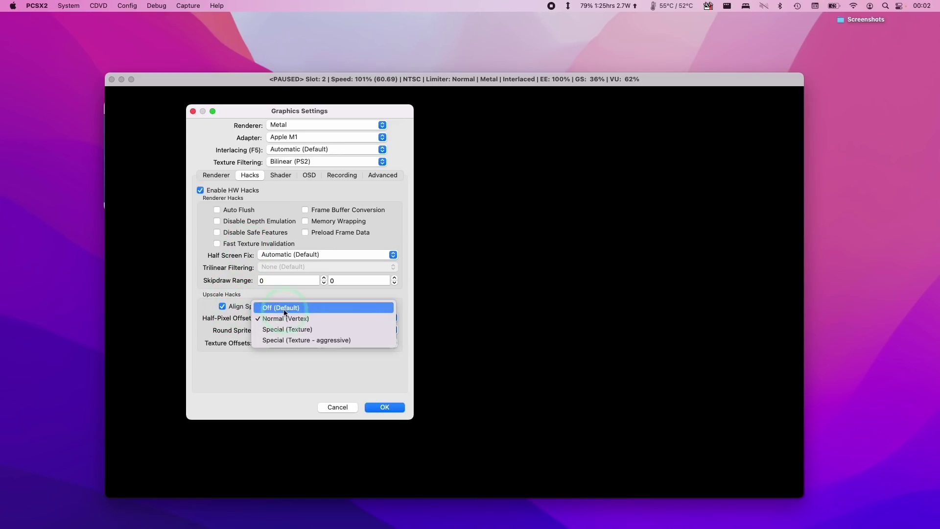
pyautogui.click(225, 315)
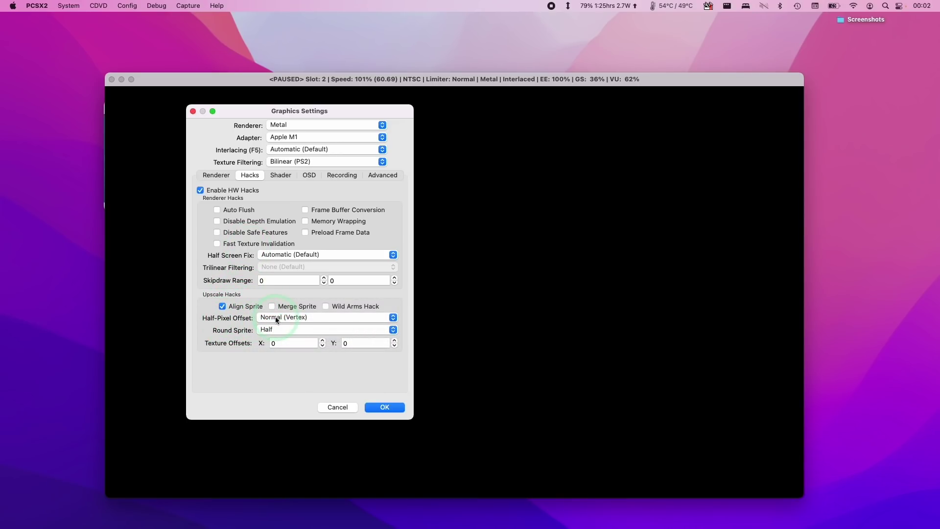
pyautogui.click(373, 415)
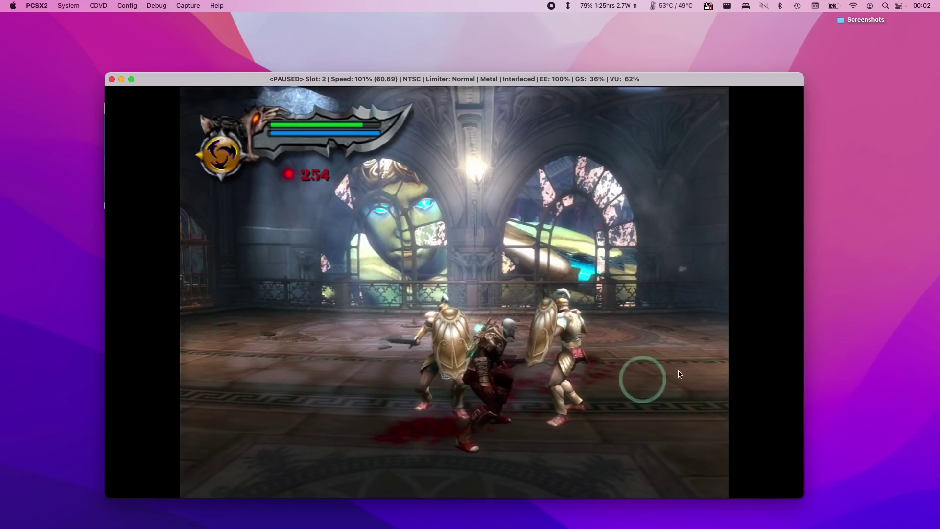
# - Maximize the game window, select Tekken 5 (USA).iso as the disc image and boot it with a system reset
pyautogui.click(828, 299)
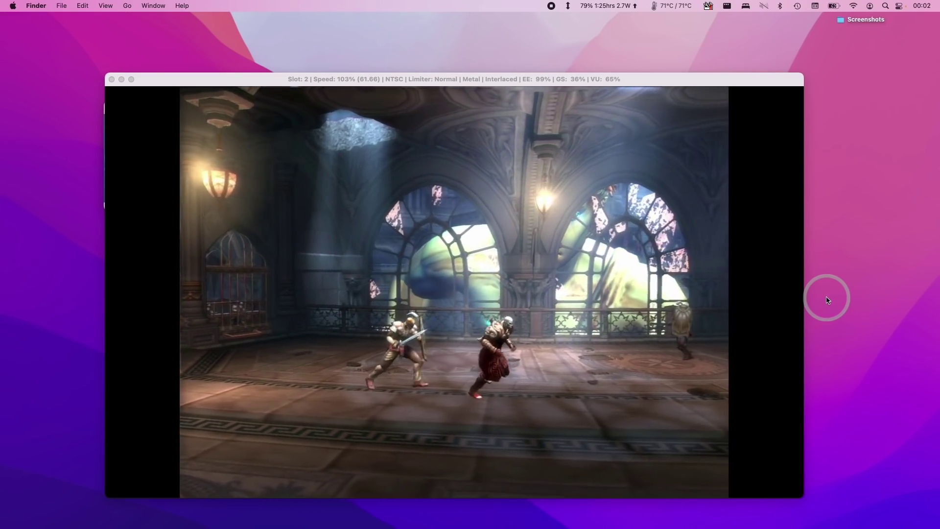
pyautogui.doubleClick(238, 77)
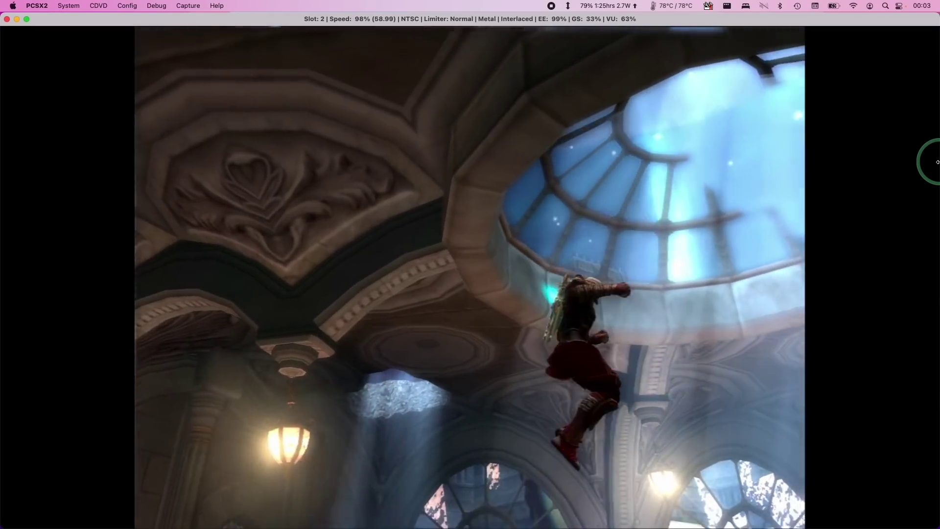
pyautogui.click(99, 5)
pyautogui.moveTo(108, 20)
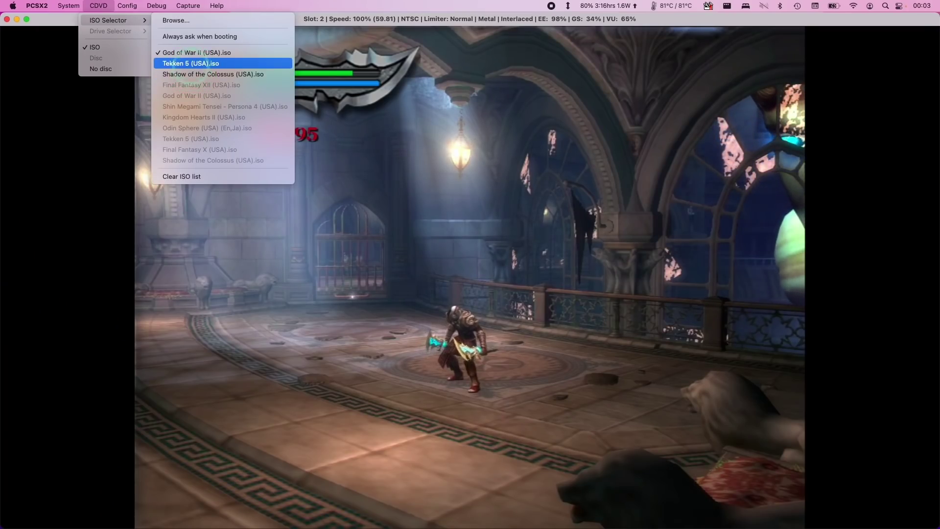
pyautogui.click(186, 64)
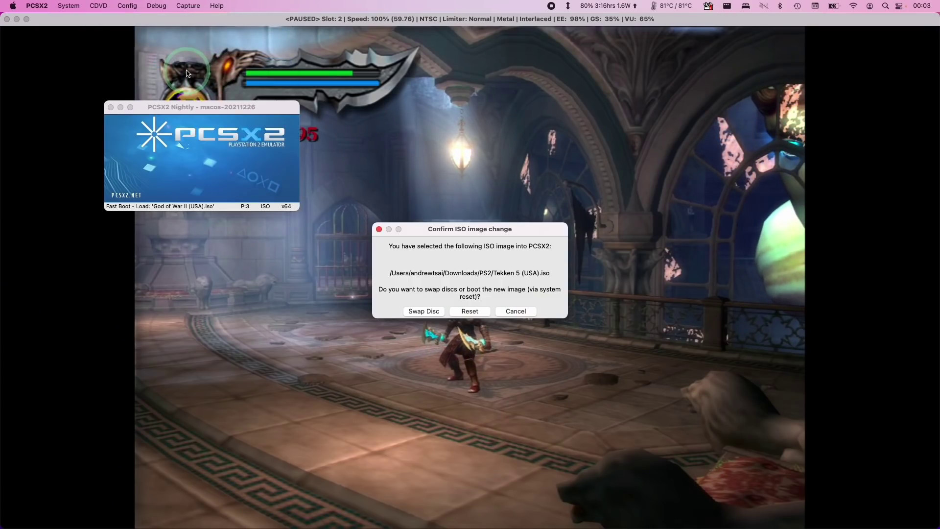
pyautogui.click(469, 312)
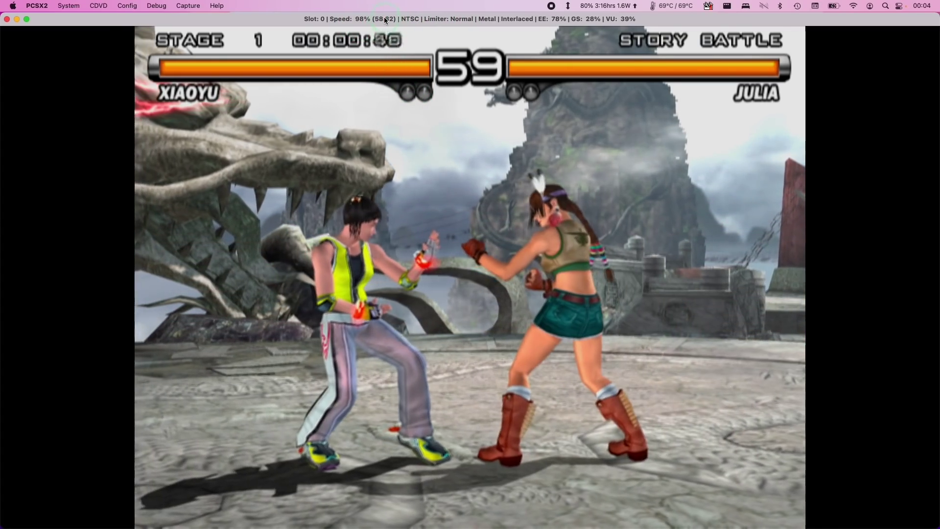
# - Review the internal resolution and the hacks in the Graphics Settings for the running Tekken 5 game
pyautogui.click(127, 6)
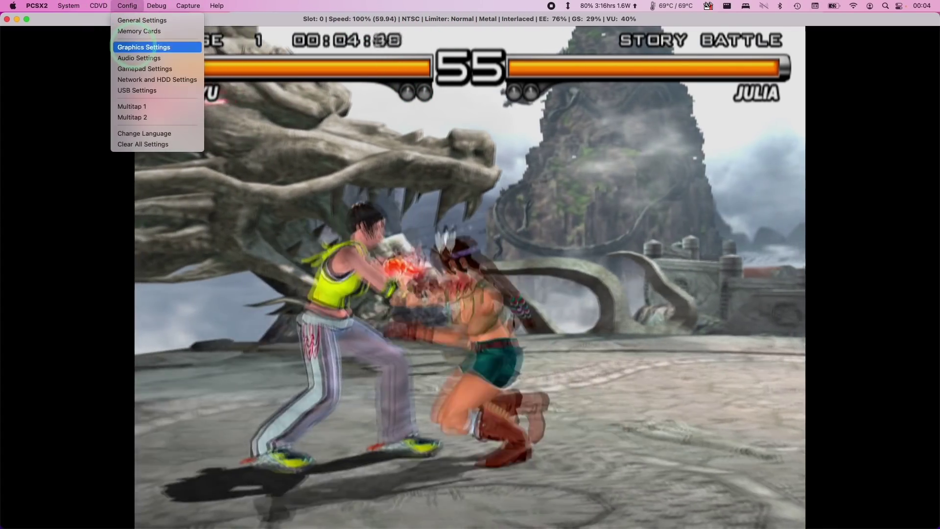
pyautogui.click(147, 42)
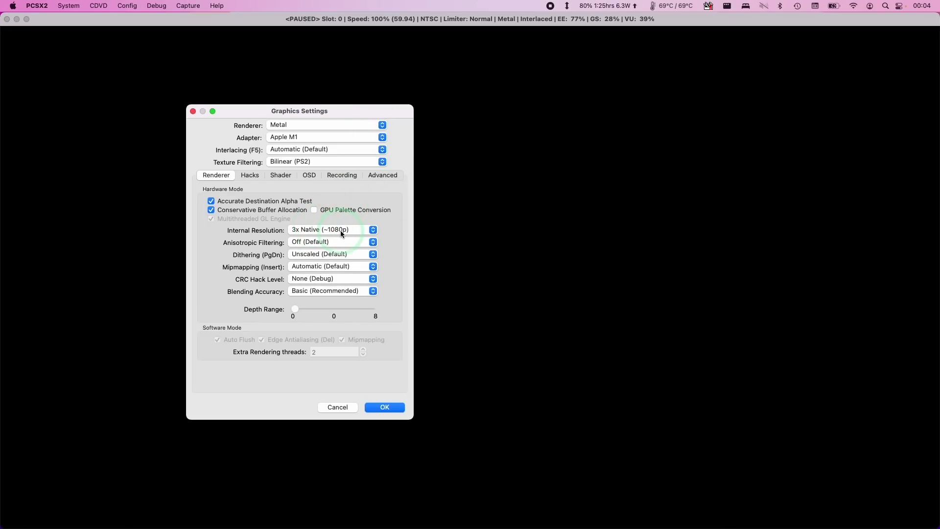
pyautogui.click(341, 232)
pyautogui.click(407, 228)
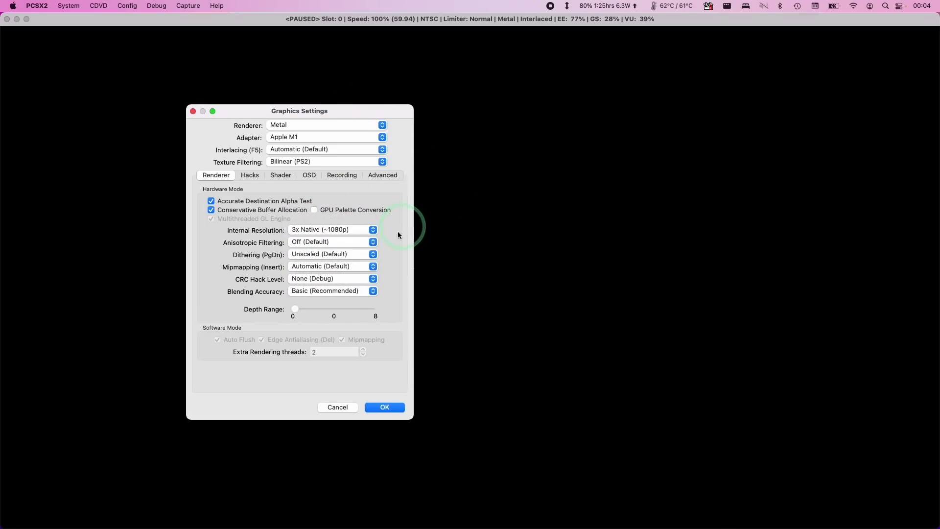
pyautogui.click(252, 176)
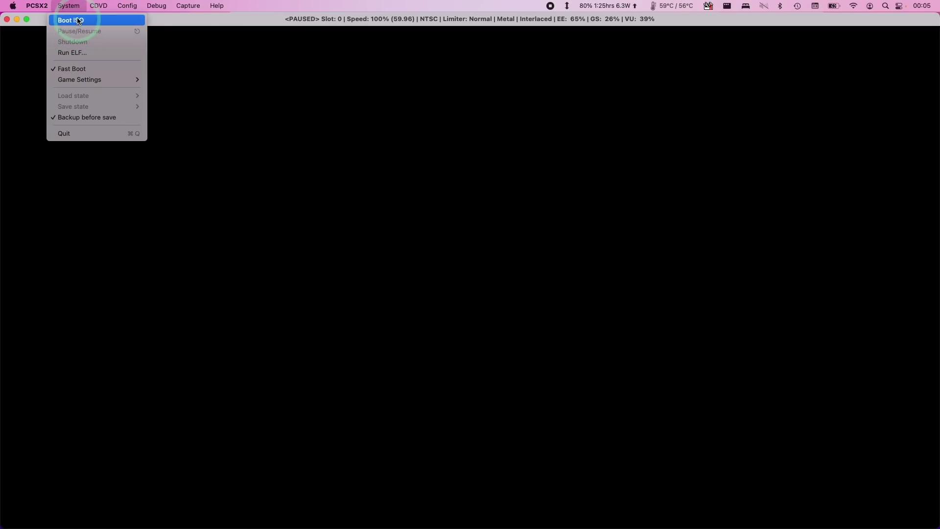
# - Boot the selected ISO and set the internal resolution to Native (PS2) in the Graphics Settings
pyautogui.click(78, 21)
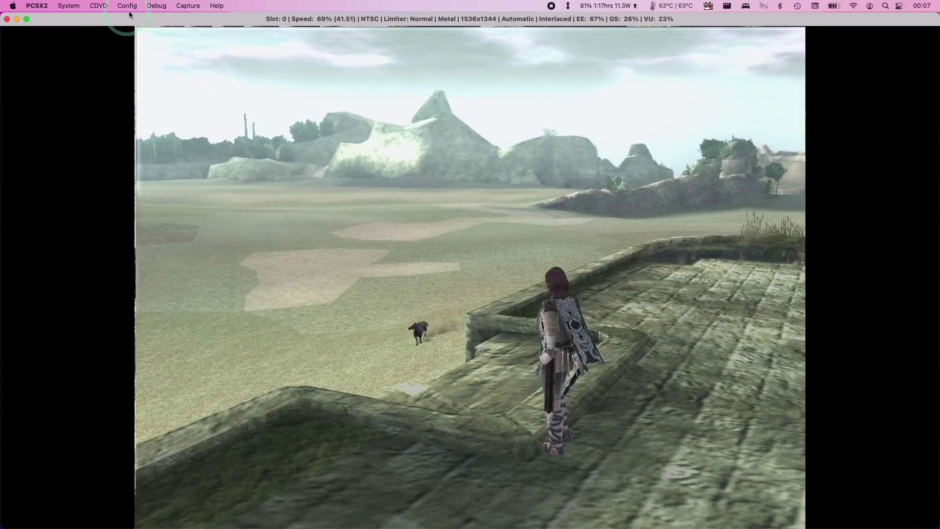
pyautogui.click(127, 5)
pyautogui.click(148, 48)
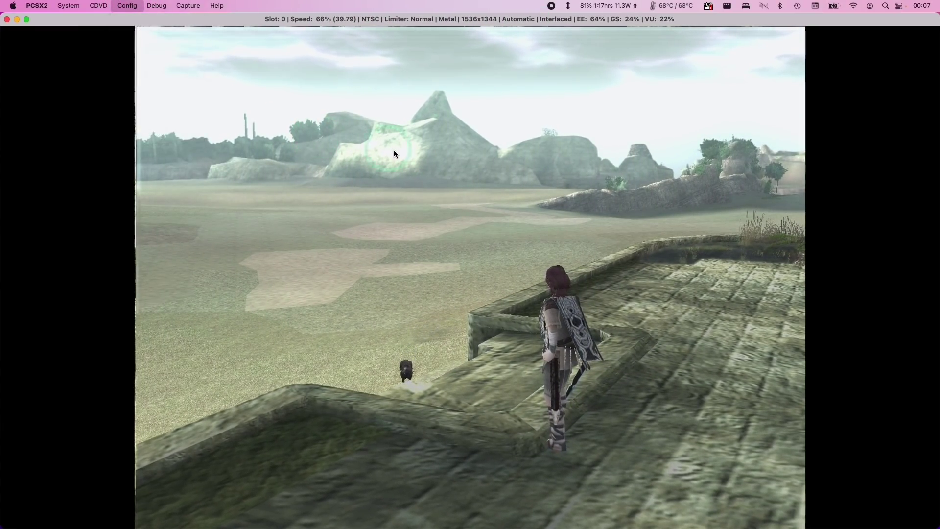
pyautogui.click(316, 229)
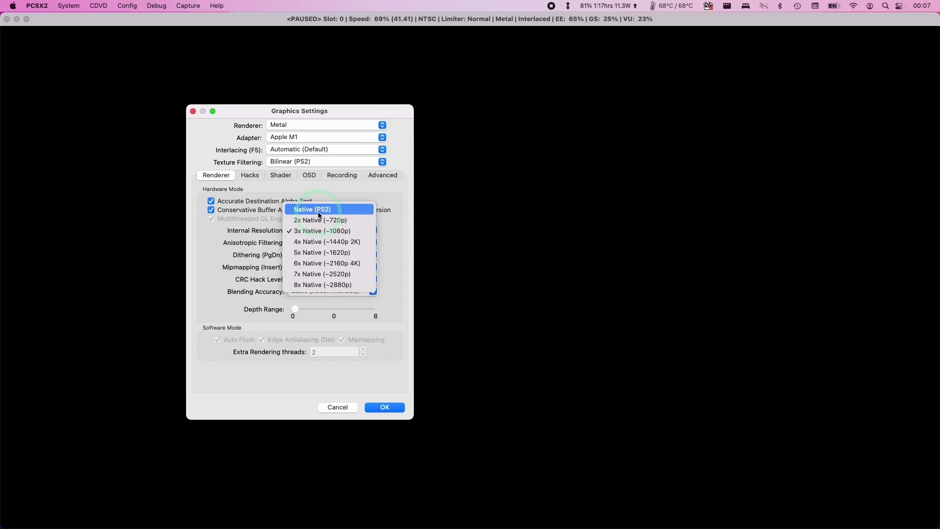
pyautogui.click(318, 211)
pyautogui.click(385, 407)
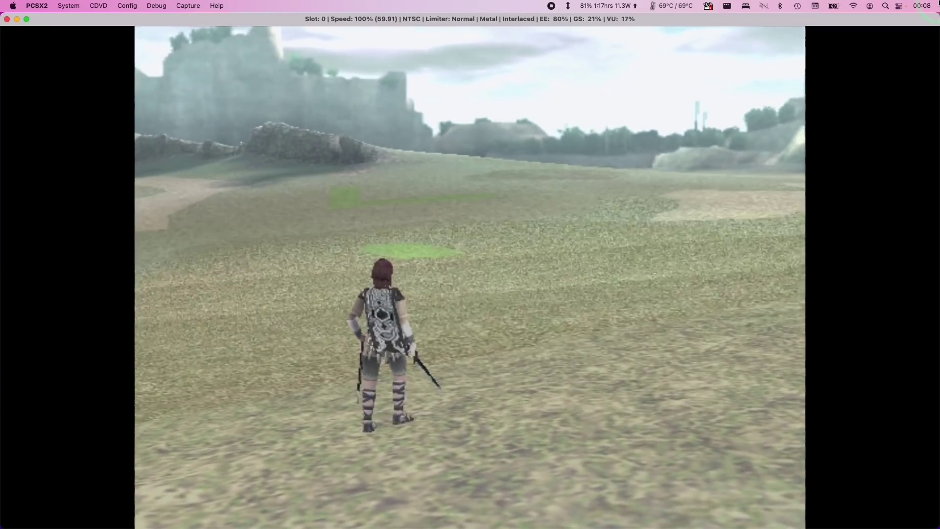
# - Try an internal resolution of 2x Native (~720p) in the Graphics Settings
pyautogui.click(98, 6)
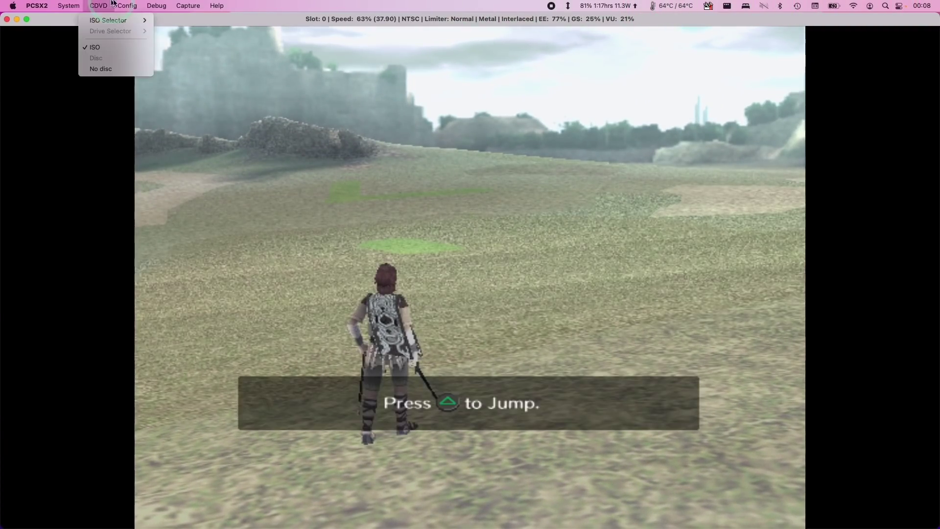
pyautogui.moveTo(127, 6)
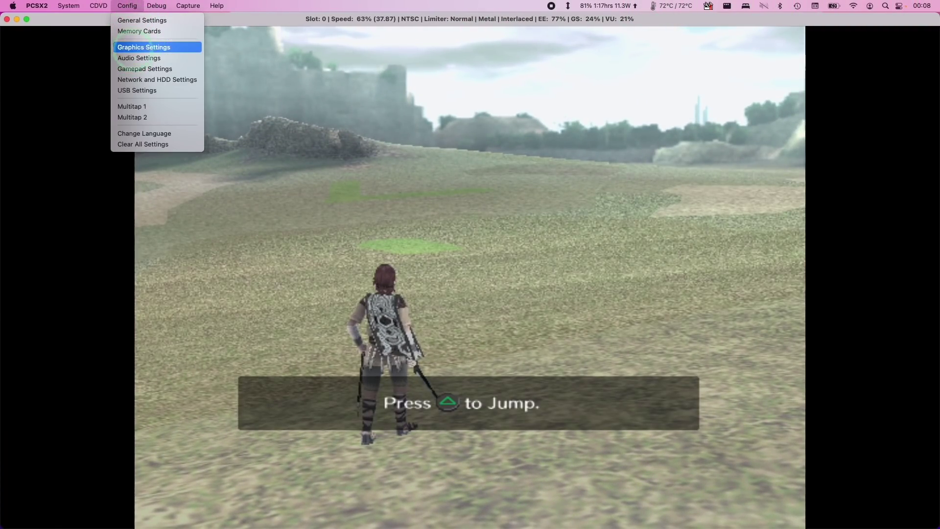
pyautogui.click(143, 47)
pyautogui.click(314, 235)
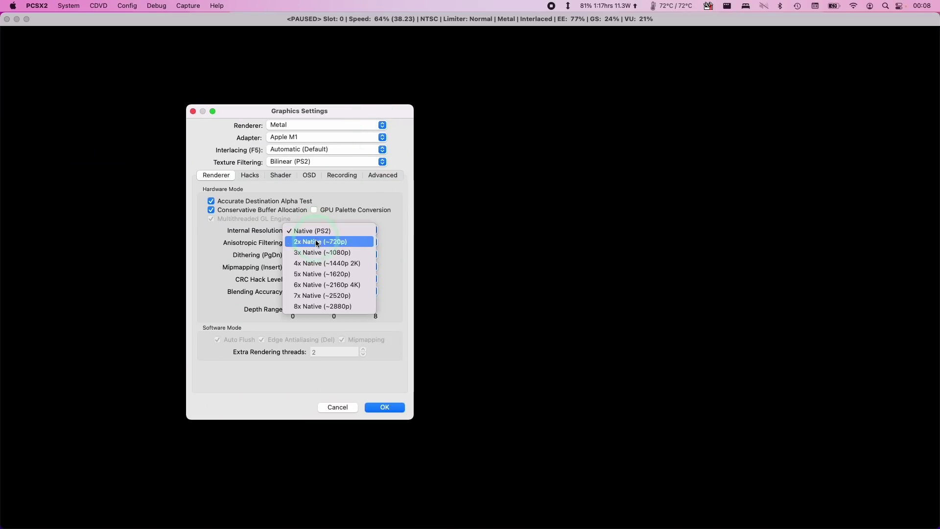
pyautogui.click(316, 241)
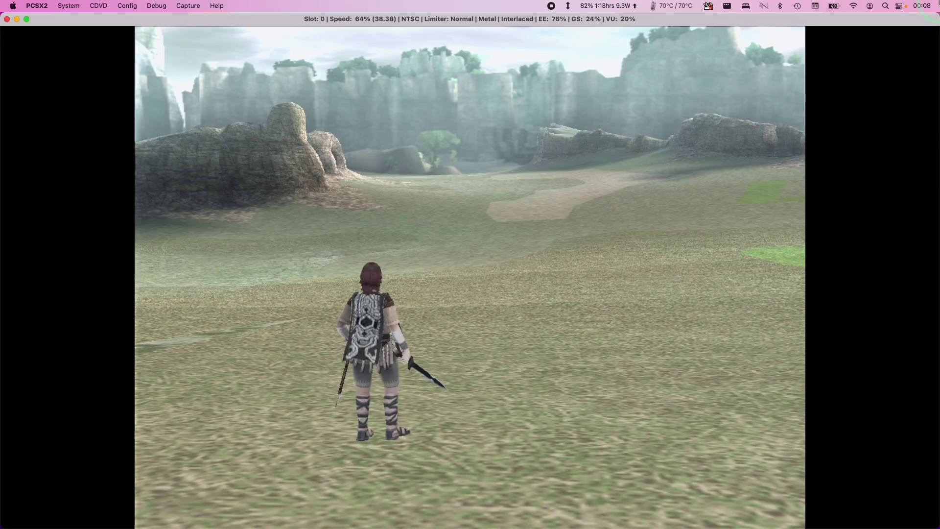
# - Return the internal resolution to Native (PS2) in the Graphics Settings and apply it
pyautogui.click(272, 7)
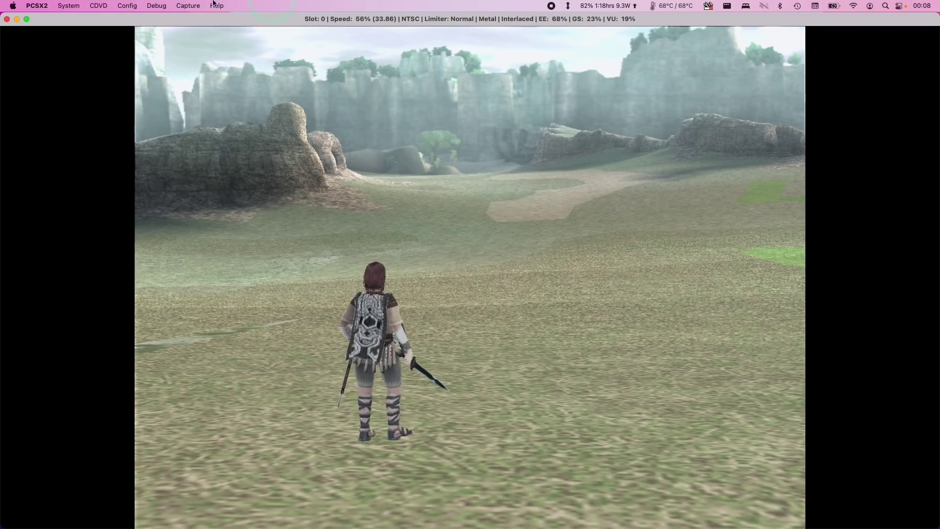
pyautogui.click(127, 6)
pyautogui.click(386, 103)
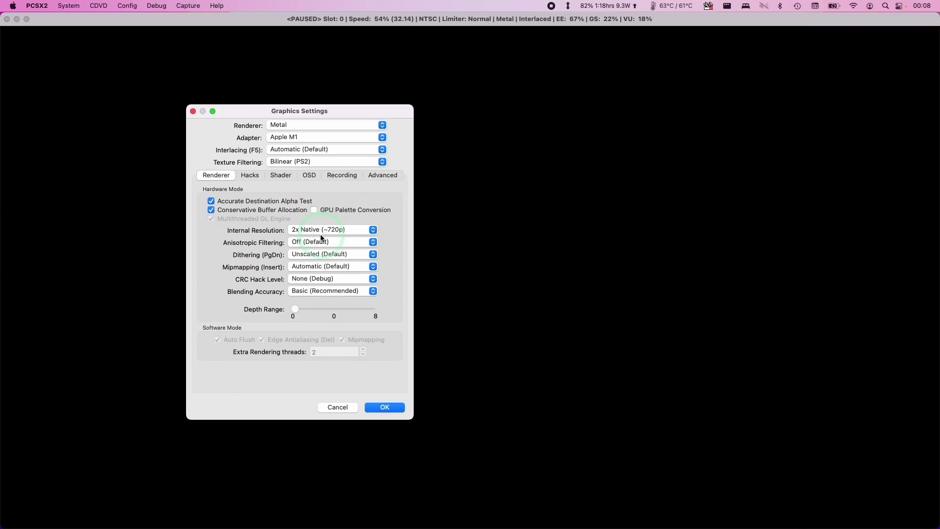
pyautogui.click(321, 231)
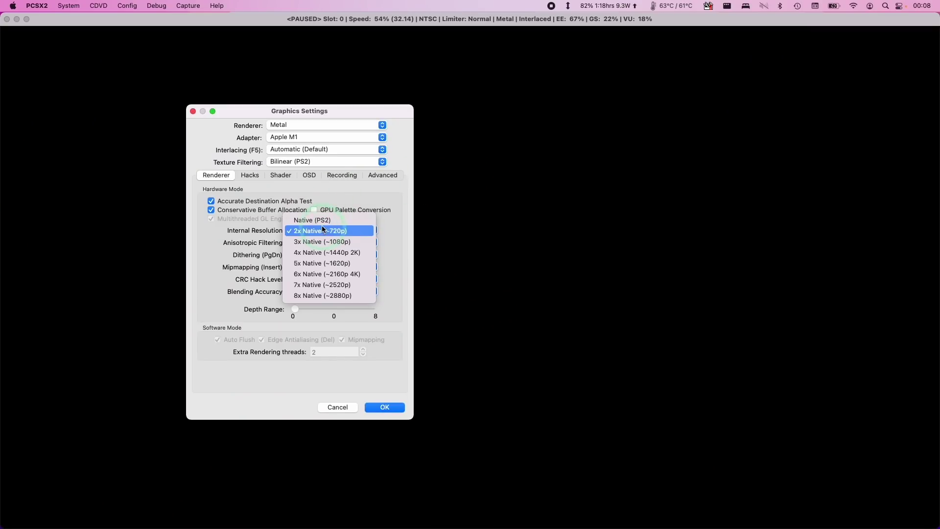
pyautogui.click(321, 222)
pyautogui.click(385, 406)
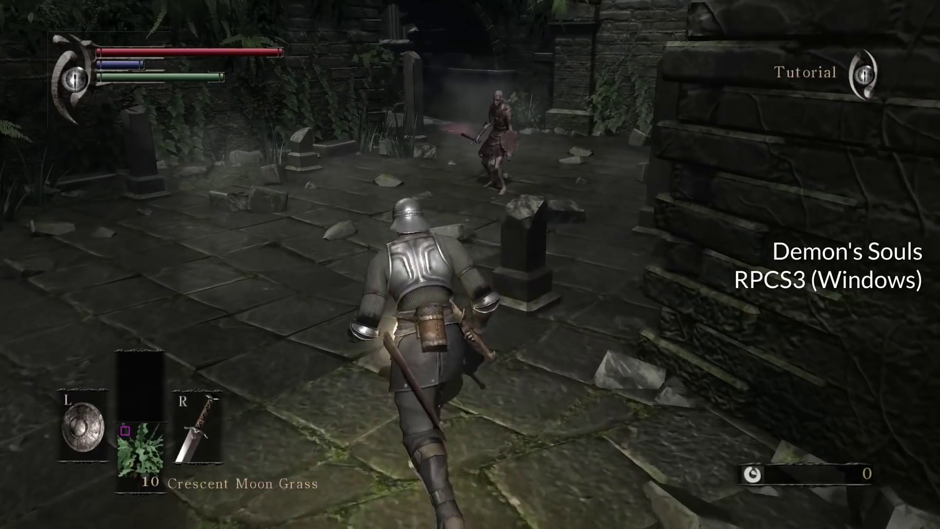
# - Read RPCS3's macOS patches pull request #11222 on GitHub, highlighting the native aarch64 build and Vulkan via moltenVK checklist items
pyautogui.click(483, 196)
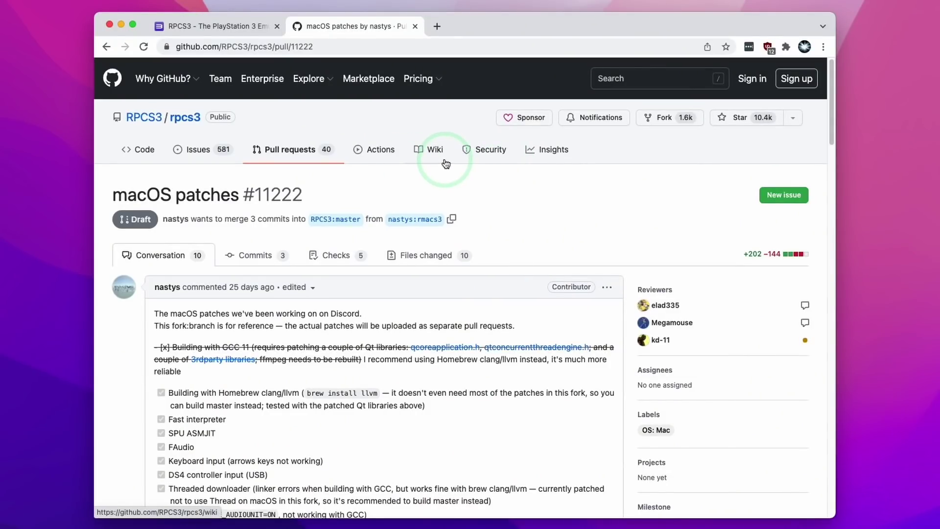
pyautogui.scroll(-5, 570, 216)
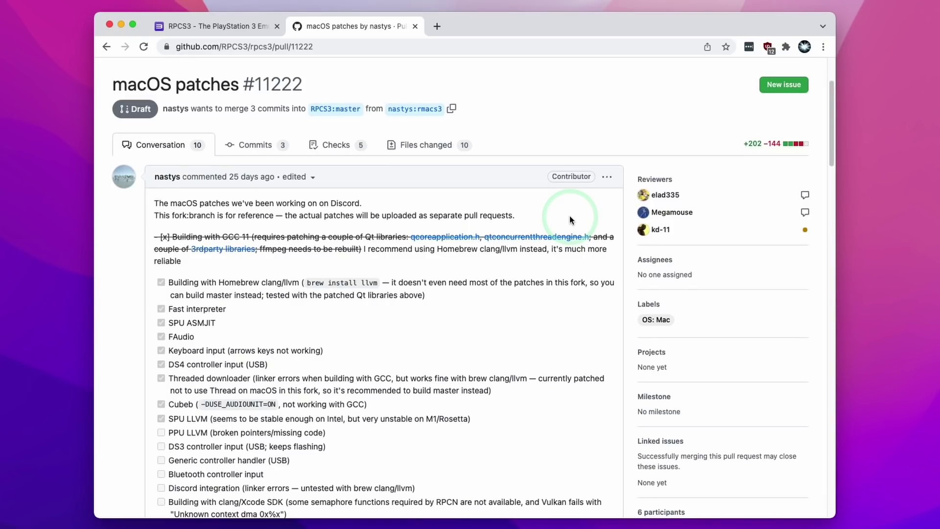
pyautogui.scroll(-2, 569, 215)
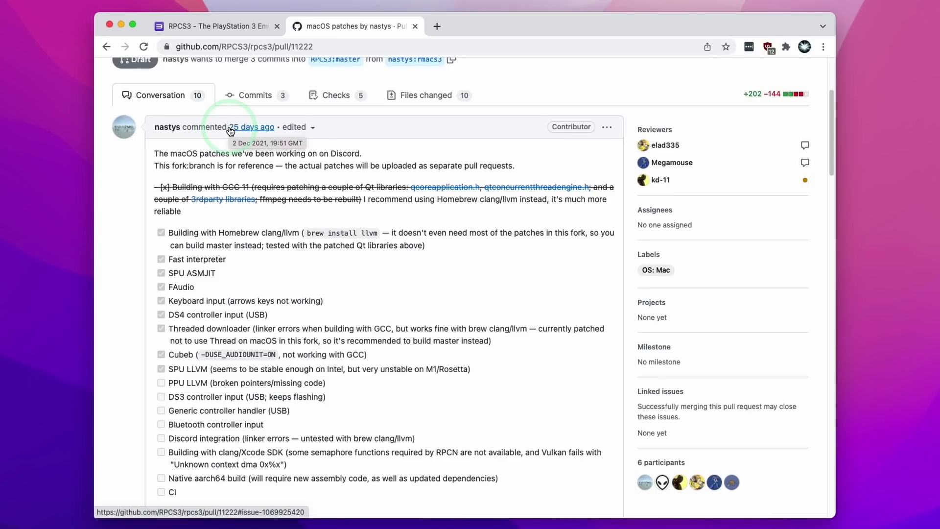
pyautogui.scroll(-10, 514, 184)
pyautogui.moveTo(514, 186); pyautogui.dragTo(198, 186)
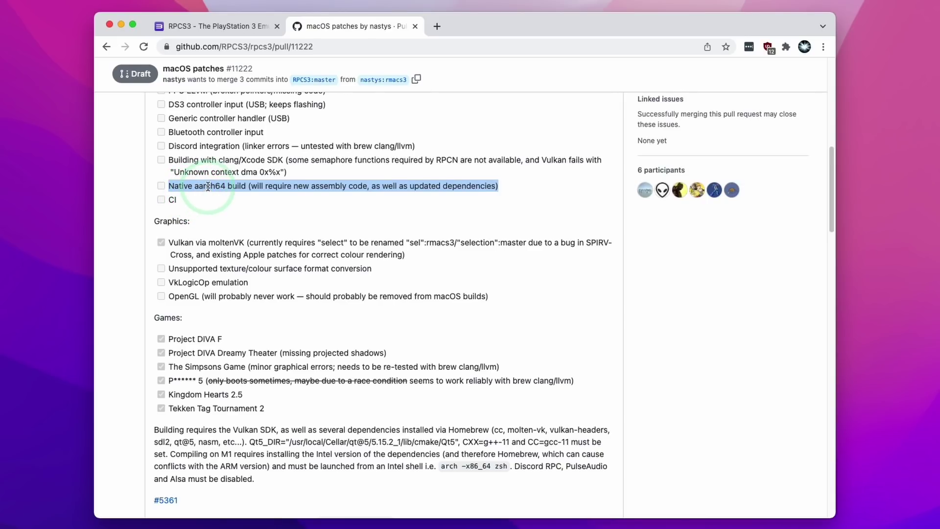
pyautogui.tripleClick(171, 241)
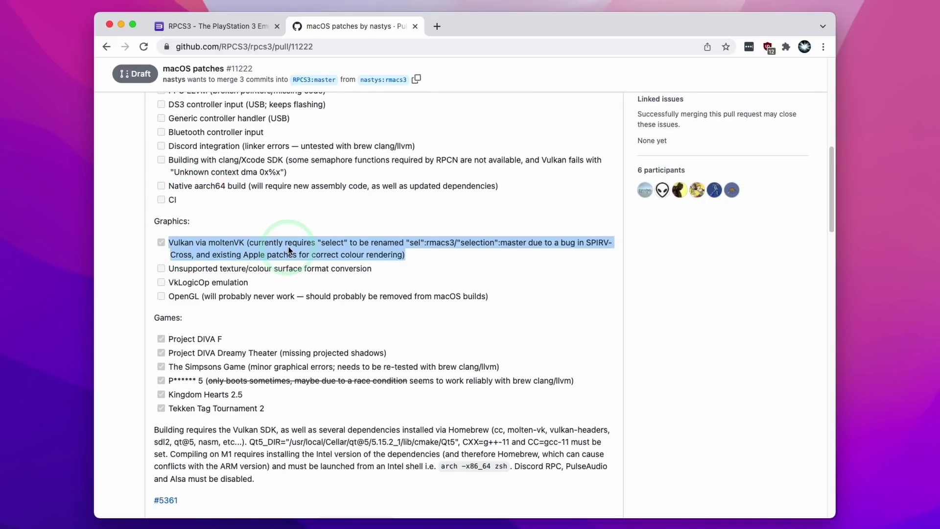
pyautogui.click(169, 241)
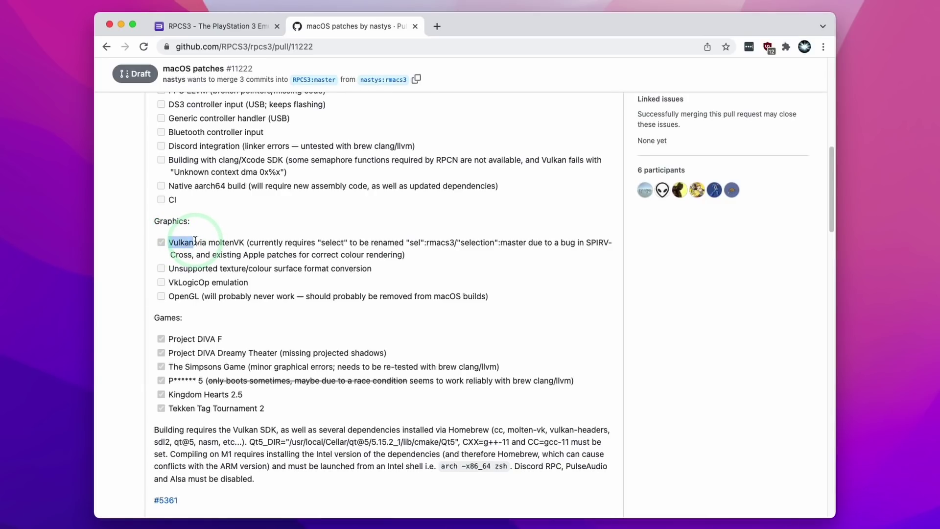
# - Highlight moltenVK and the full text of the Vulkan via moltenVK item in the pull request's Graphics checklist
pyautogui.doubleClick(217, 243)
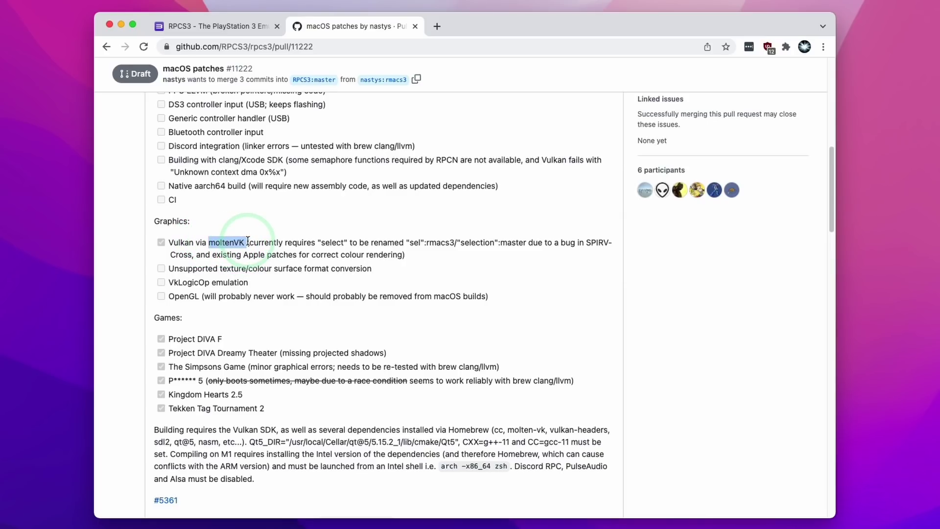
pyautogui.click(167, 242)
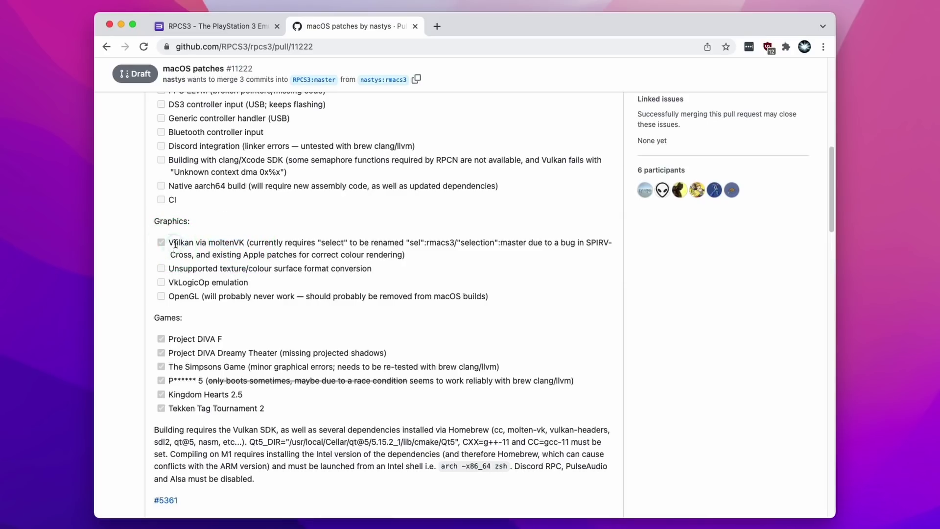
pyautogui.moveTo(175, 243); pyautogui.dragTo(369, 254)
pyautogui.click(371, 264)
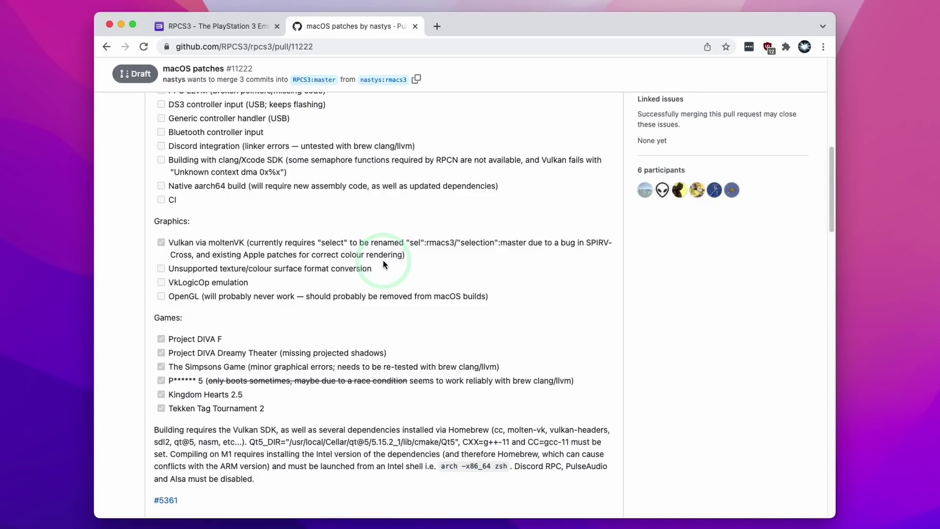
# - Read the build requirements paragraph below the Games checklist, highlighting it from the Vulkan SDK sentence to the end
pyautogui.scroll(-6, 343, 244)
pyautogui.click(161, 144)
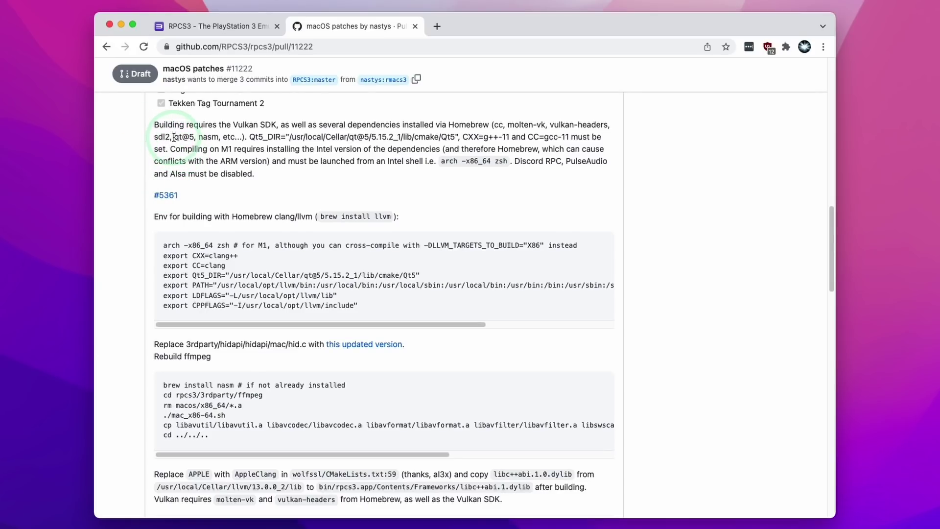
pyautogui.click(148, 131)
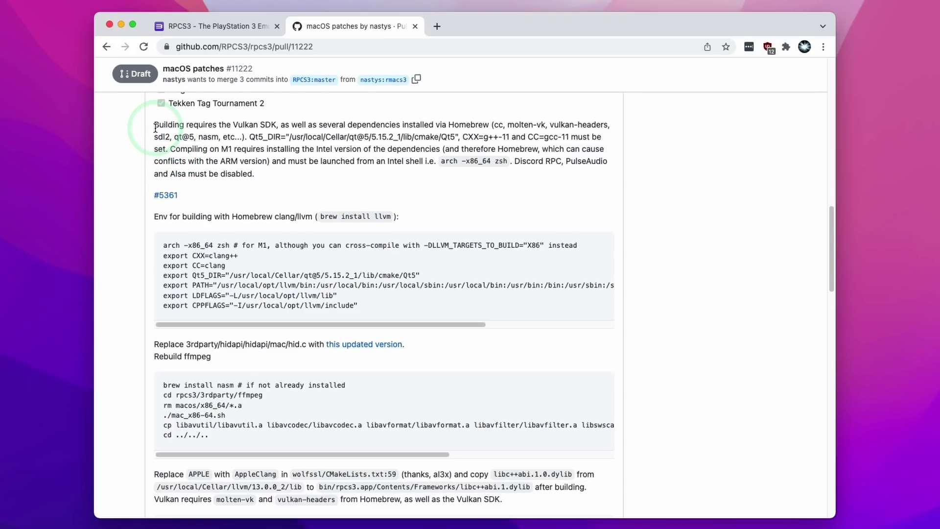
pyautogui.moveTo(157, 128); pyautogui.dragTo(269, 169)
pyautogui.click(263, 180)
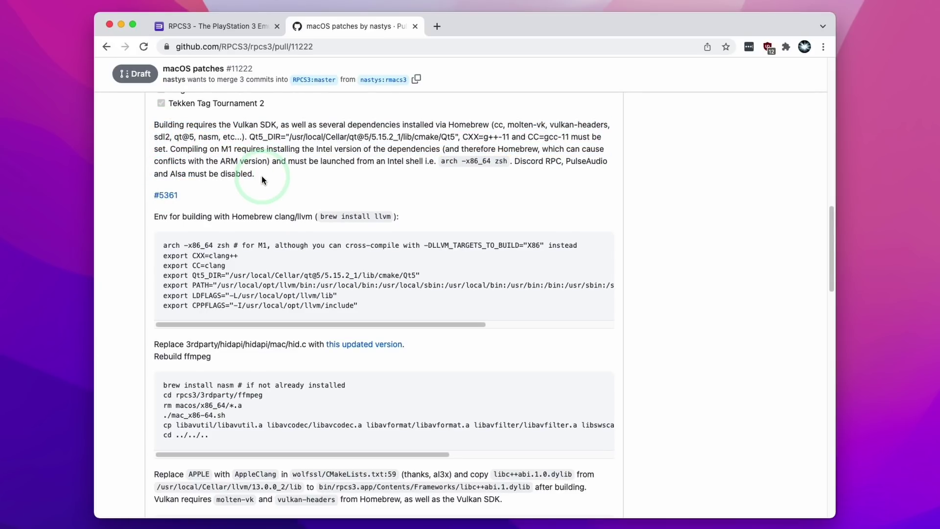
# - Find the linked macOS Meta Issue #5361 in the pull request's timeline, open it in a new tab and look through it
pyautogui.scroll(-15, 261, 186)
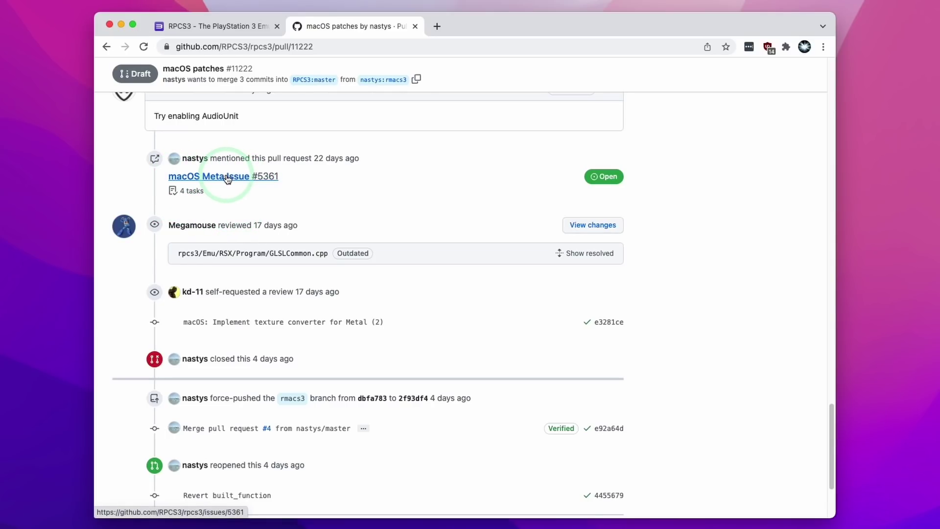
pyautogui.scroll(-2, 228, 178)
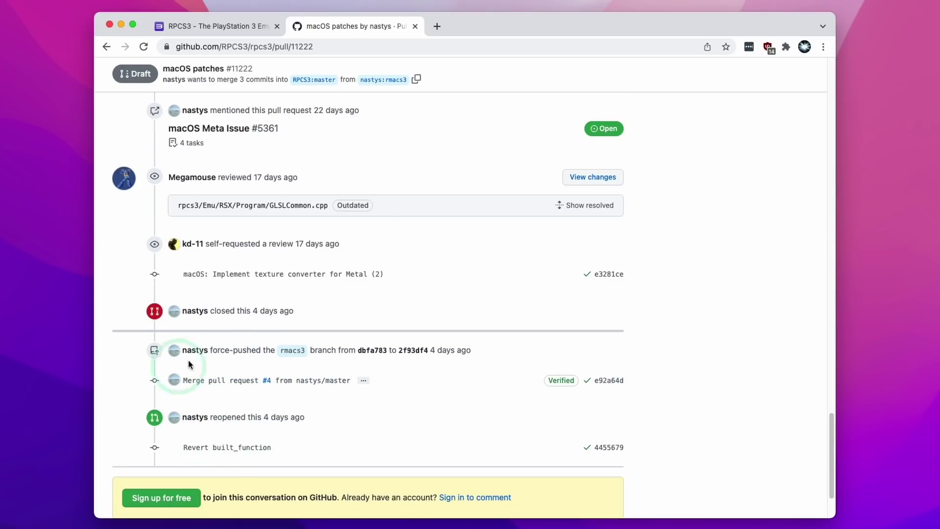
pyautogui.scroll(5, 203, 355)
pyautogui.moveTo(198, 251)
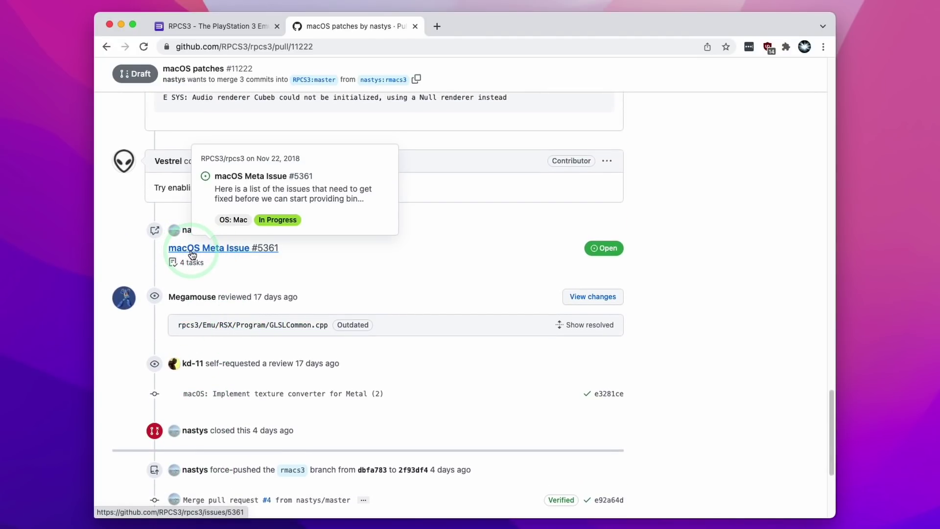
pyautogui.rightClick(190, 251)
pyautogui.click(243, 256)
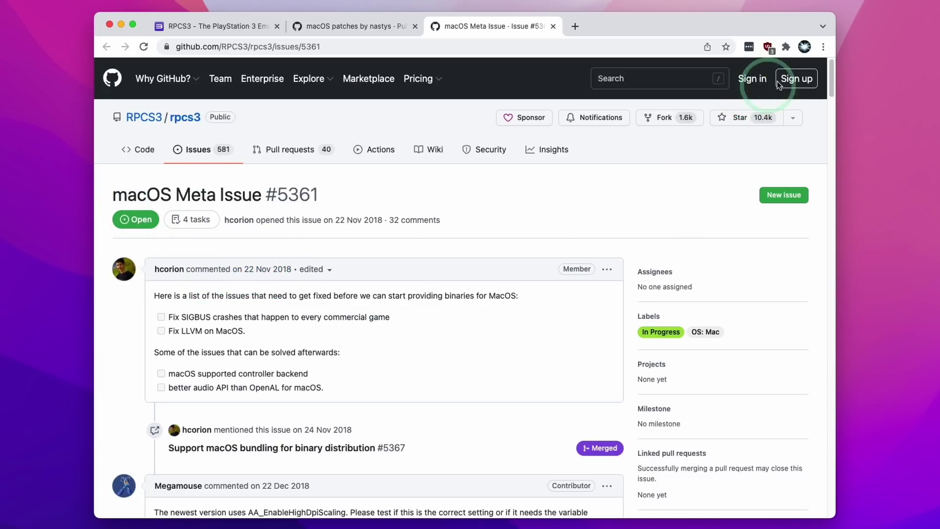
pyautogui.moveTo(831, 78); pyautogui.dragTo(839, 514)
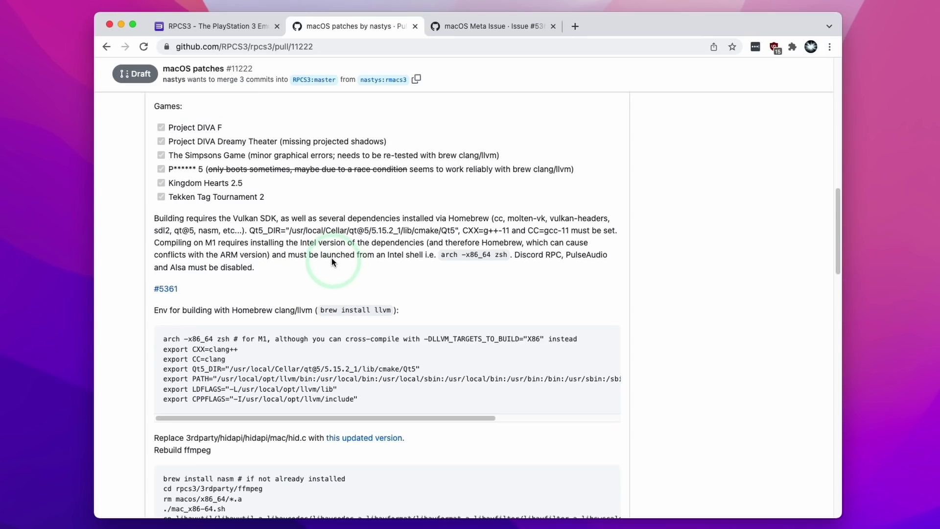
# - Review the Games checklist in the macOS patches pull request, highlighting the entries from Project DIVA F to Tekken Tag Tournament 2
pyautogui.moveTo(156, 125); pyautogui.dragTo(283, 195)
pyautogui.click(283, 195)
pyautogui.click(163, 148)
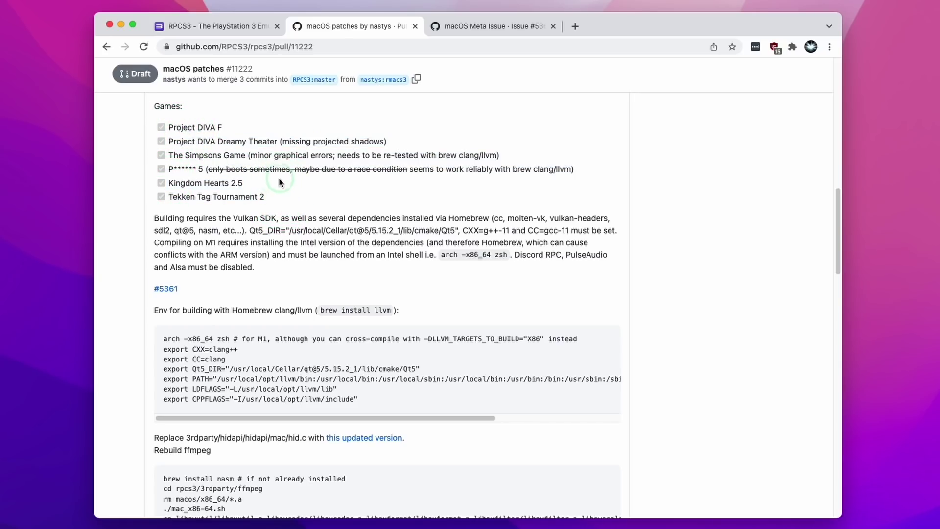
pyautogui.click(190, 191)
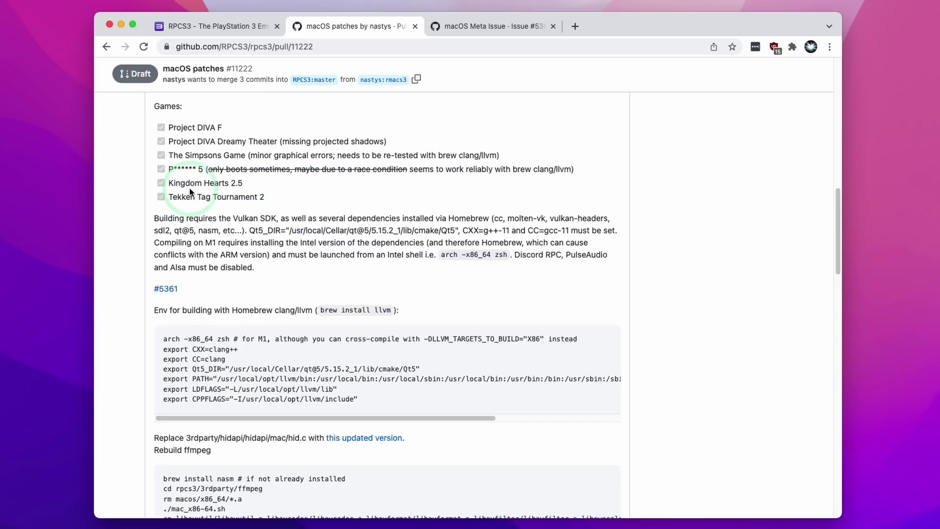